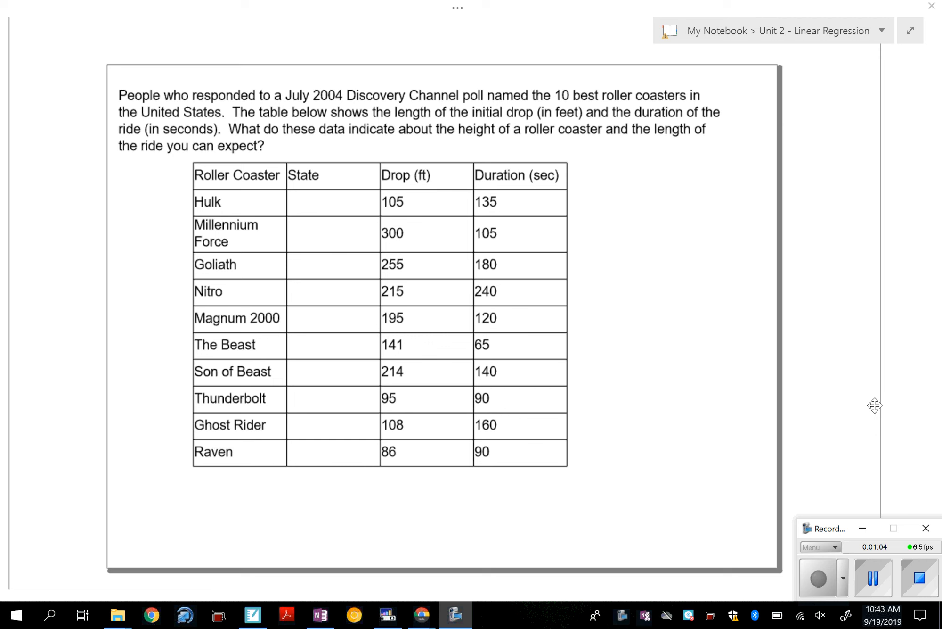
Step: Handwrite an x above the Drop (ft) column and a y above the Duration (sec) column of the roller coaster table
click(875, 405)
mouse_move(404, 139)
mouse_down()
mouse_move(425, 161)
mouse_move(414, 149)
mouse_move(401, 157)
mouse_up()
drag(515, 139, 524, 164)
drag(534, 144, 520, 177)
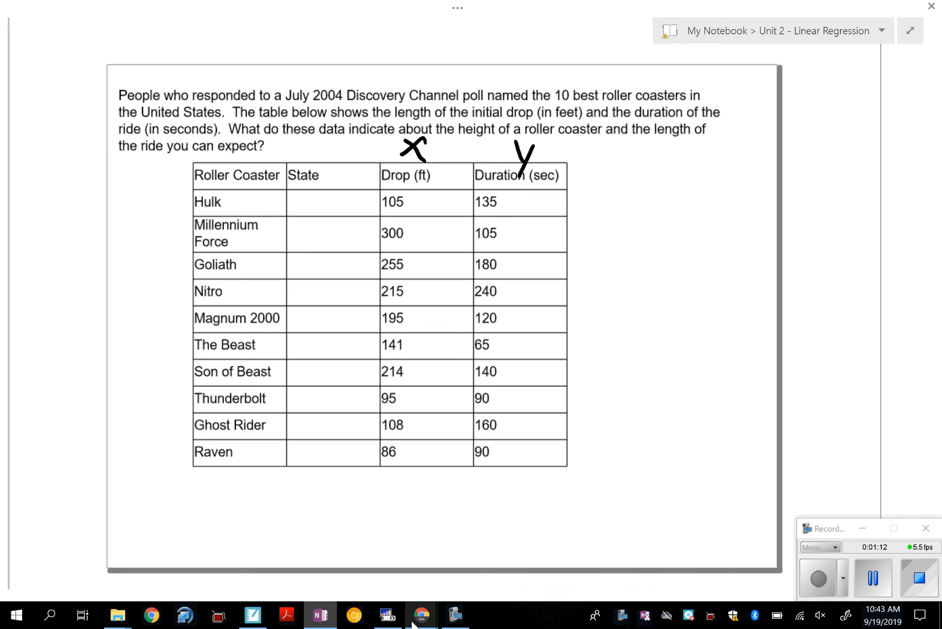
Step: Switch to the Desmos calculator and enter 83 as the lower bound of the x-axis
mouse_move(422, 614)
click(389, 561)
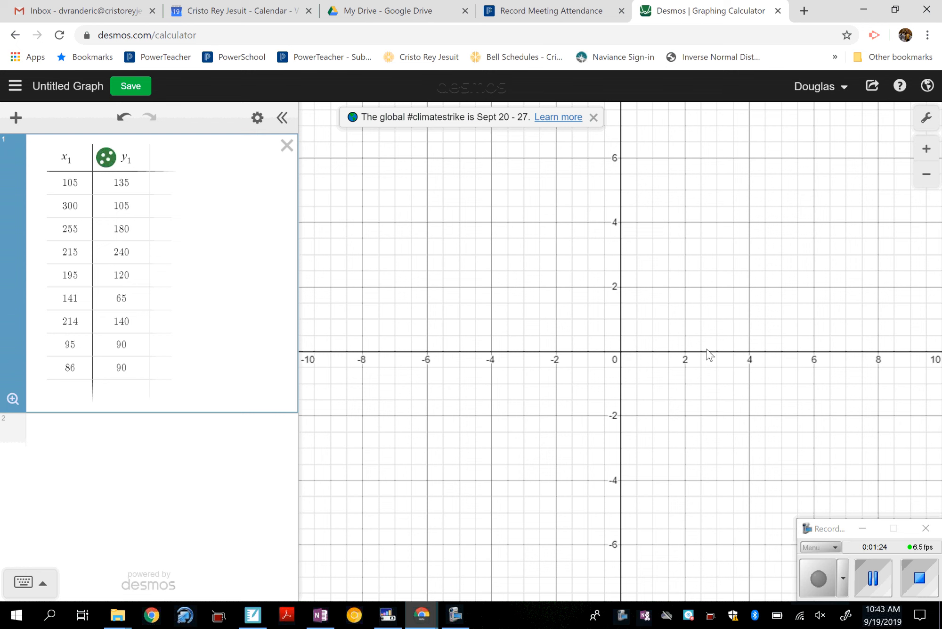
click(927, 124)
drag(754, 278, 713, 283)
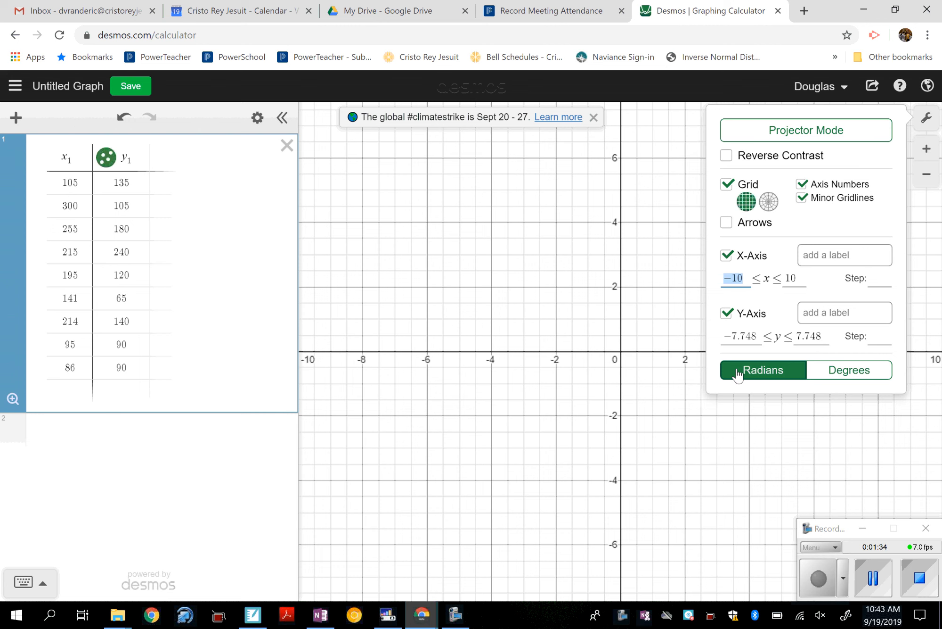
text(83)
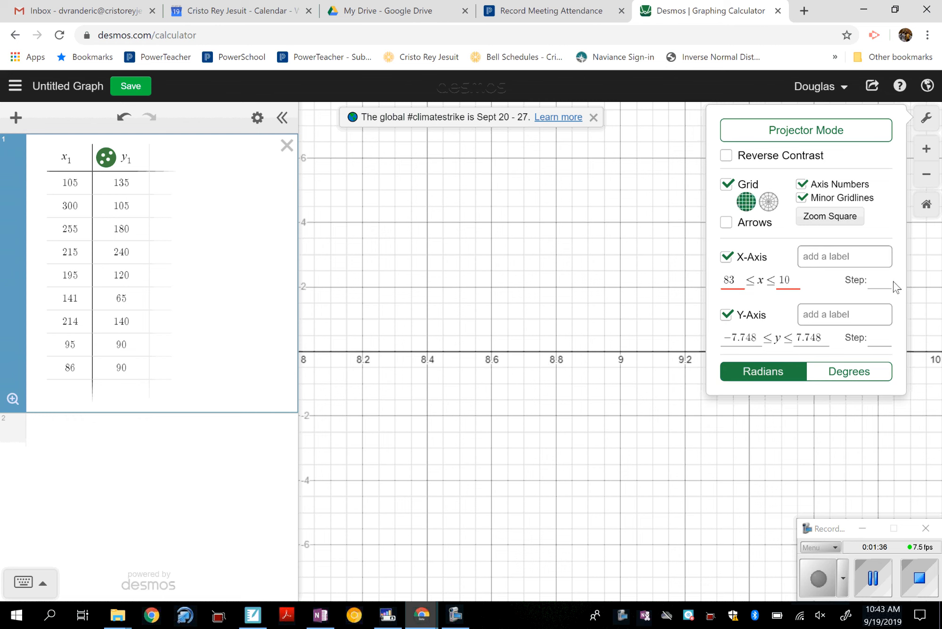
click(796, 280)
double_click(773, 280)
Step: Add the missing Ghost Rider data point with x 108 and y 160 as a new row in the table
mouse_move(321, 609)
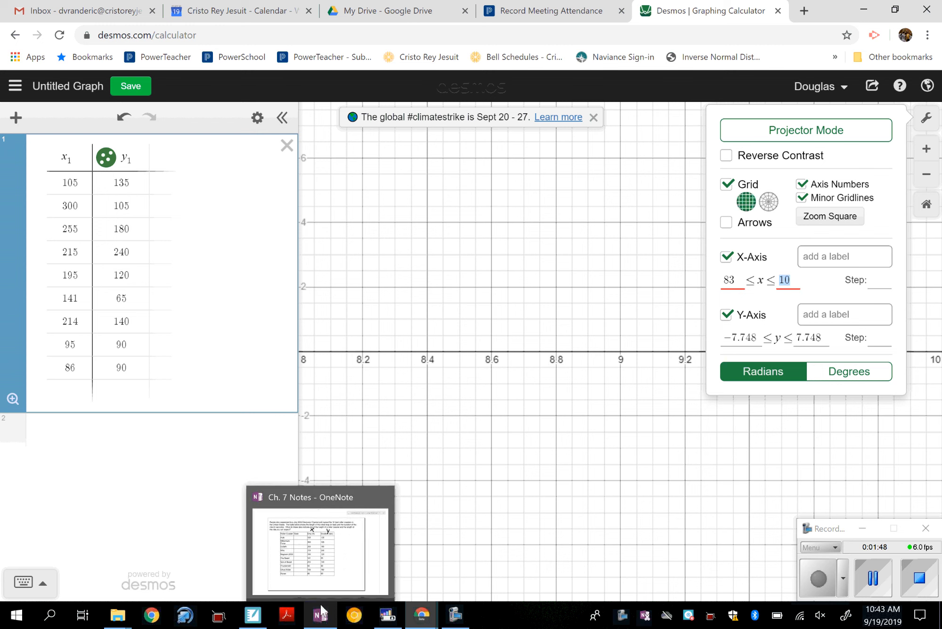
click(83, 384)
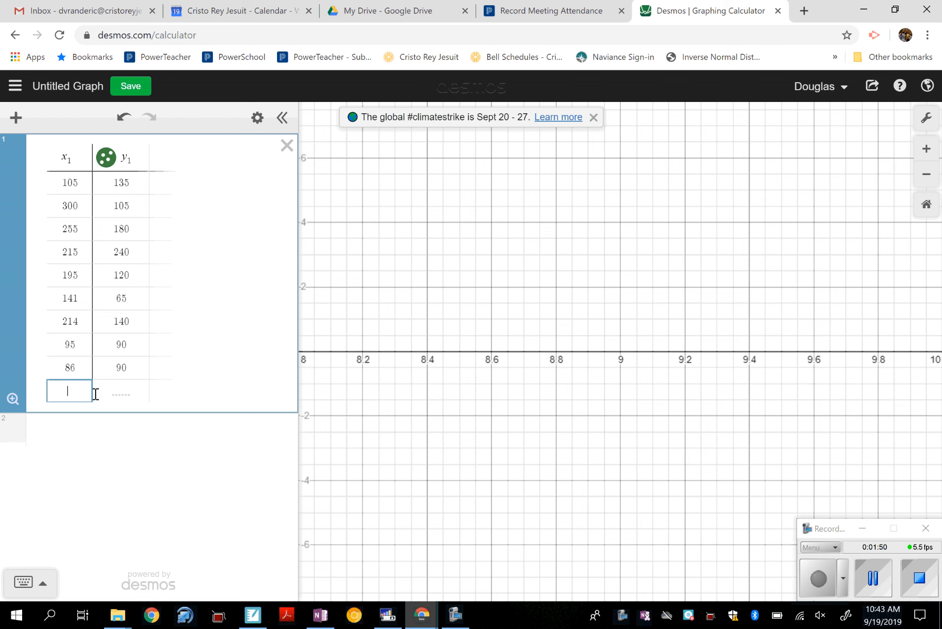
text(108)
key(Tab)
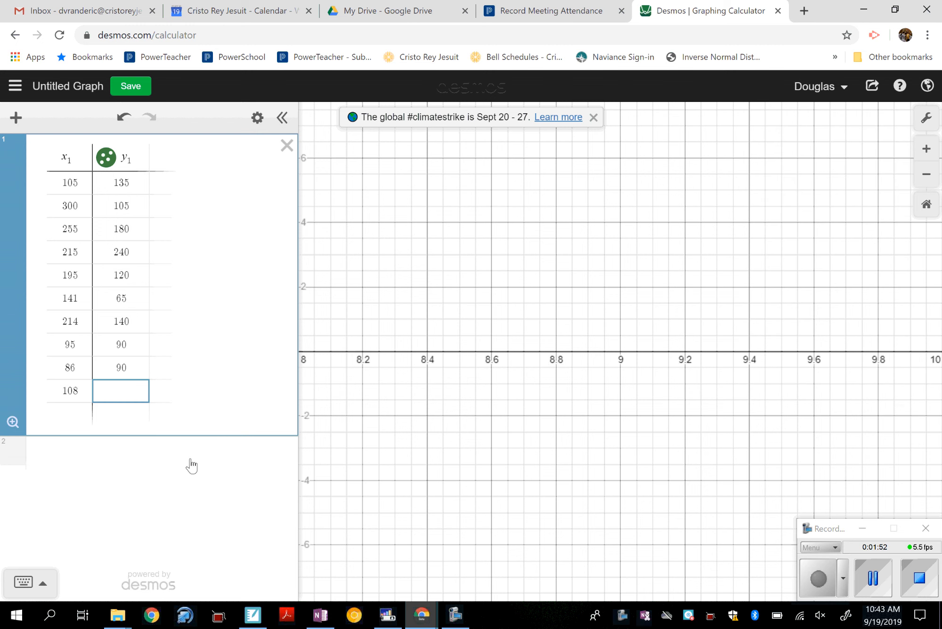
text(160)
click(213, 530)
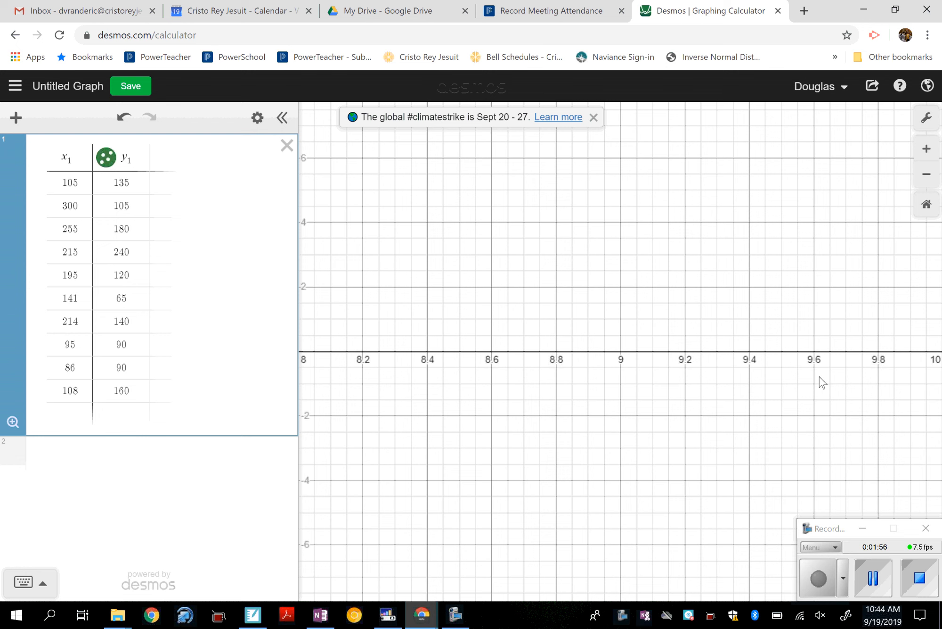
Step: Set the graph's x-axis range from 83 to 303
click(926, 117)
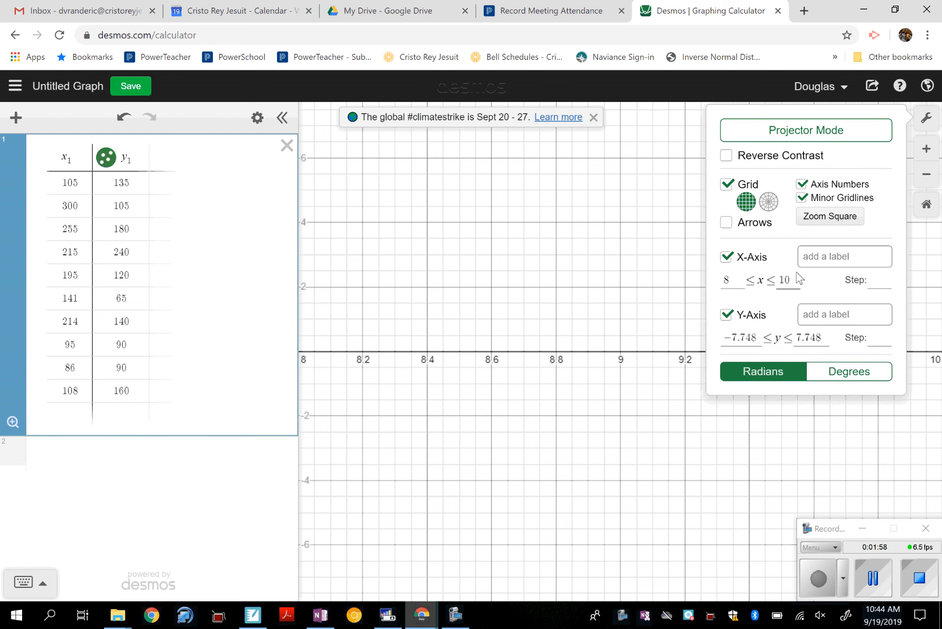
click(734, 284)
text(3)
drag(794, 279, 765, 282)
text(303)
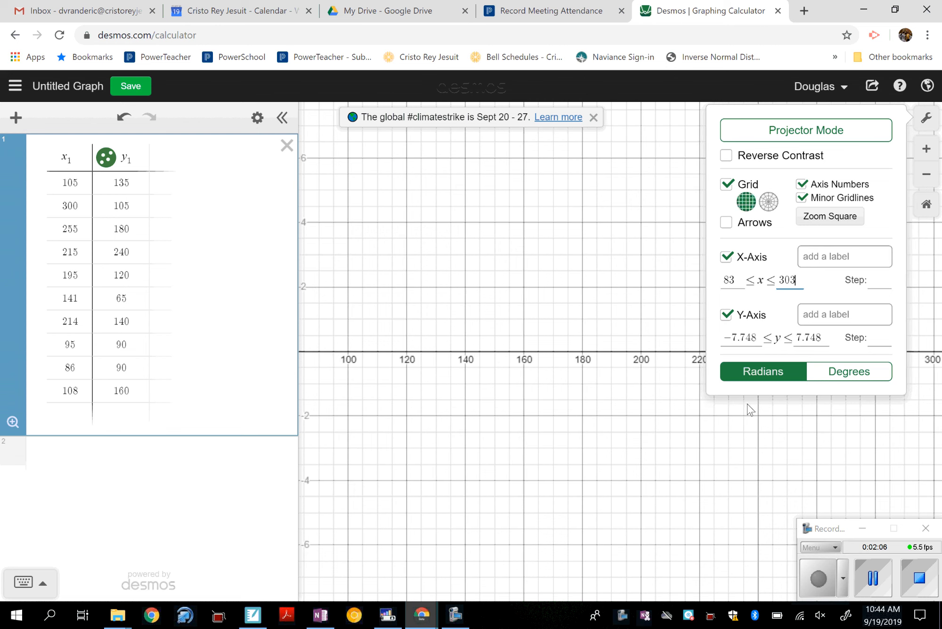
Step: Set the graph's y-axis range from 63 to 243 and close the graph settings
click(756, 338)
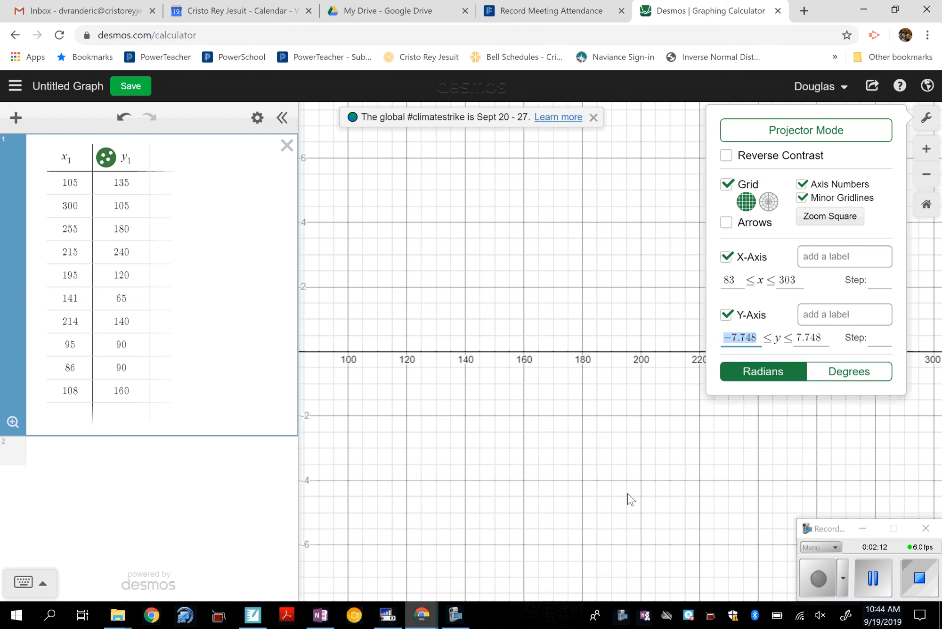
text(63)
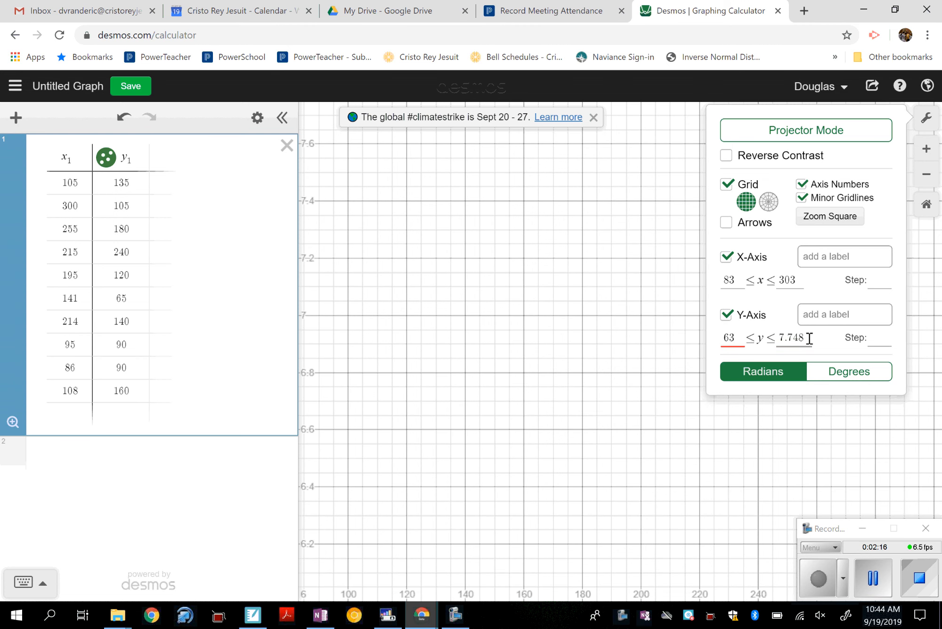
drag(810, 338, 768, 337)
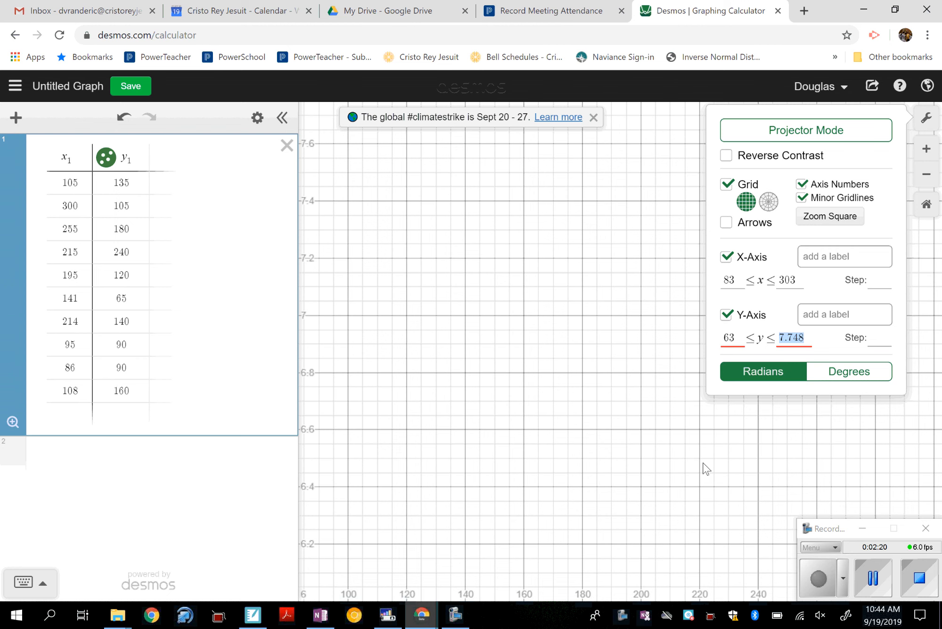
text(243)
click(576, 311)
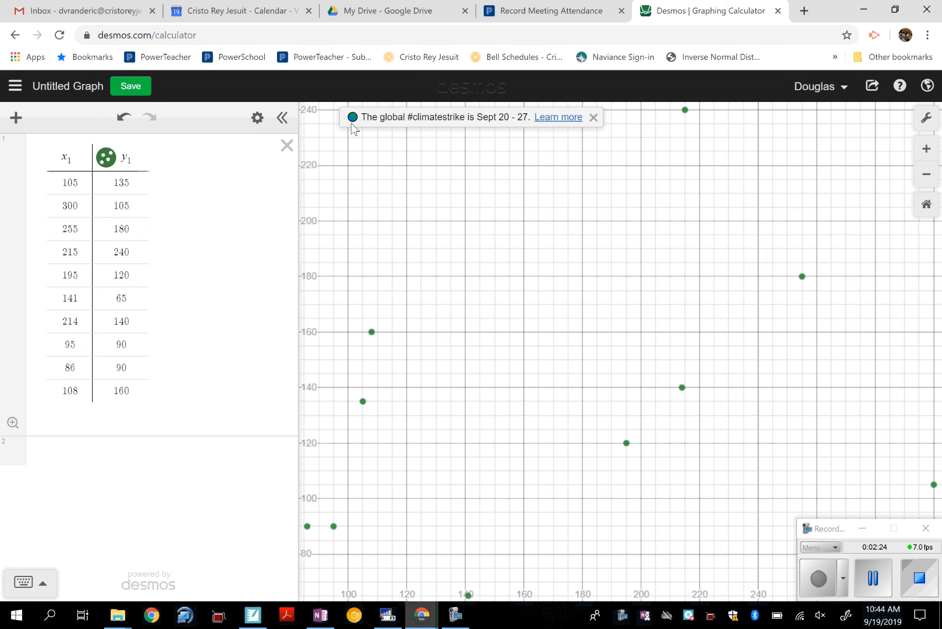
Step: Clear the view of the scatter plot by hiding the expression list, the recorder window and the climate strike banner
click(283, 119)
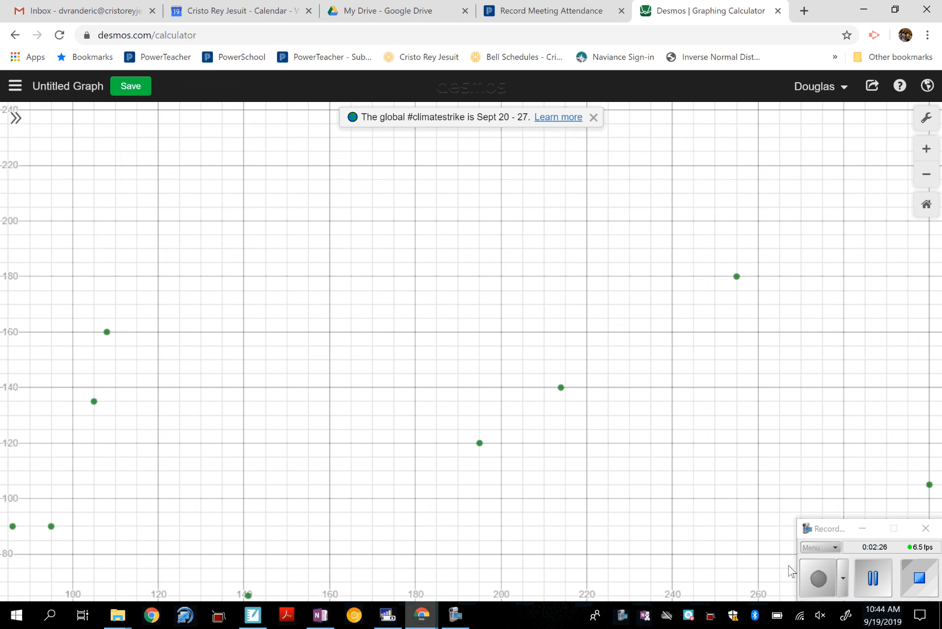
click(863, 528)
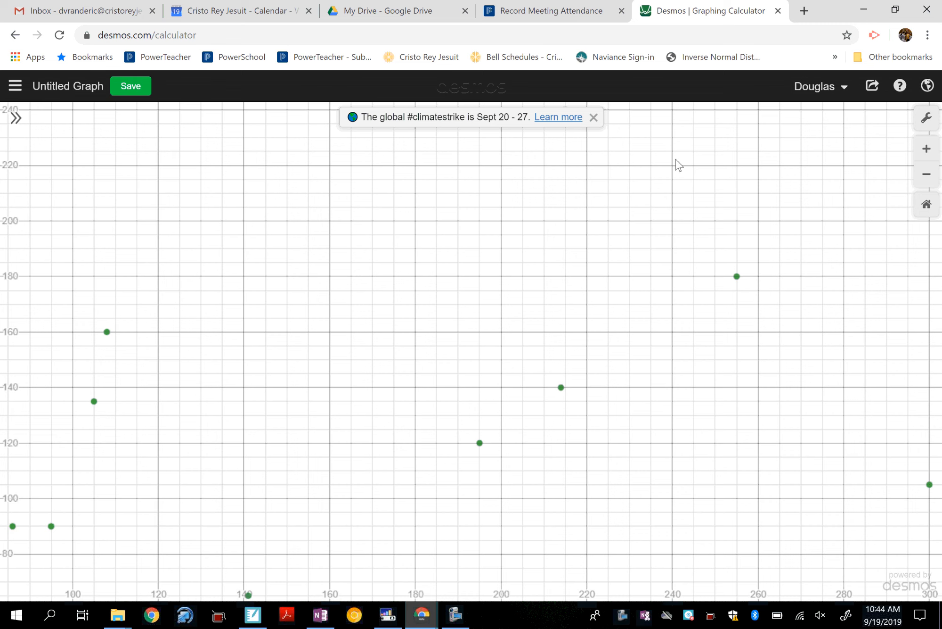
click(594, 117)
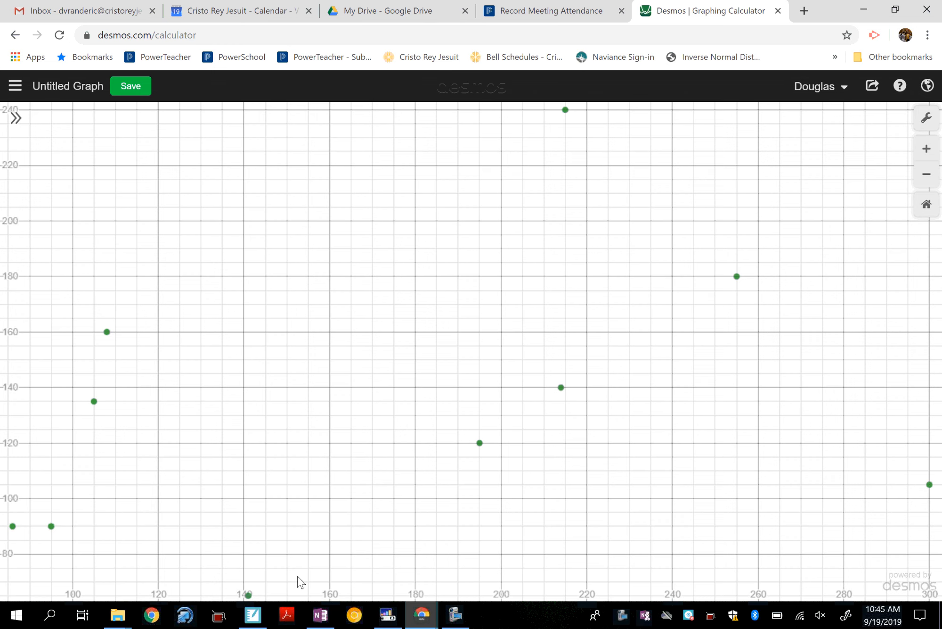
Step: Switch to the OneNote notes and start a sentence below the roller coaster table with "There is a positive,"
click(320, 614)
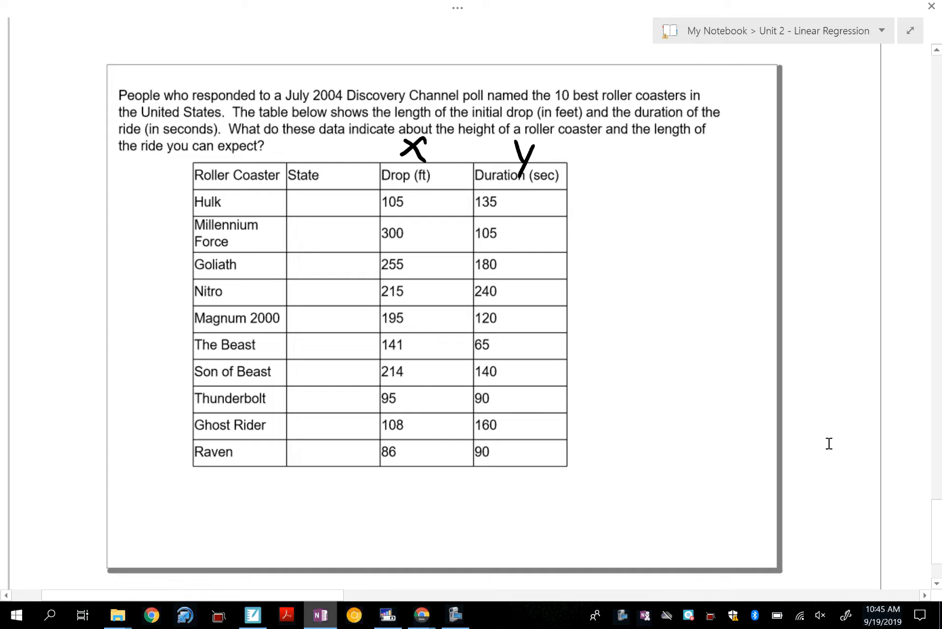
scroll(829, 443, right, 10)
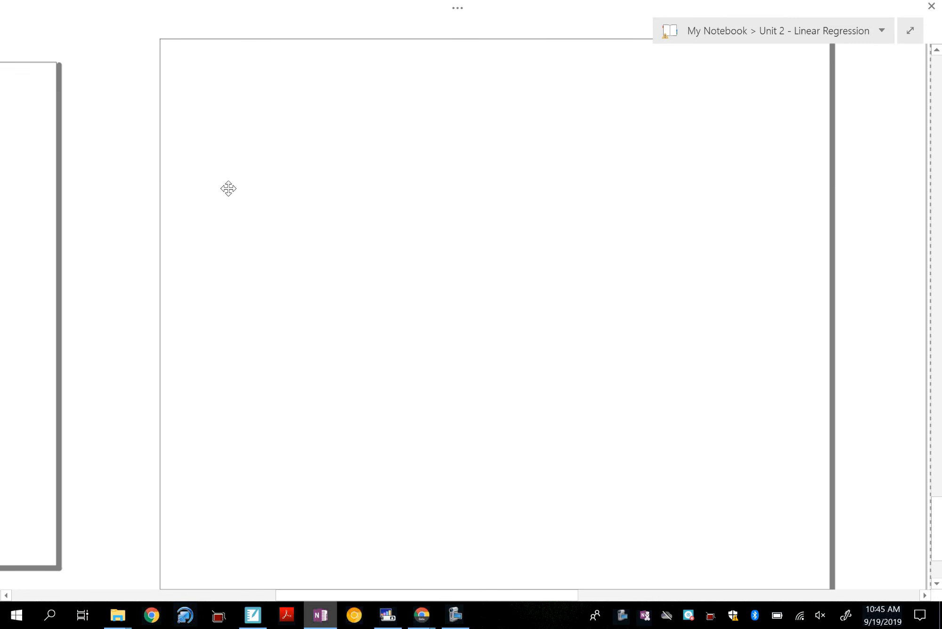
text(Th)
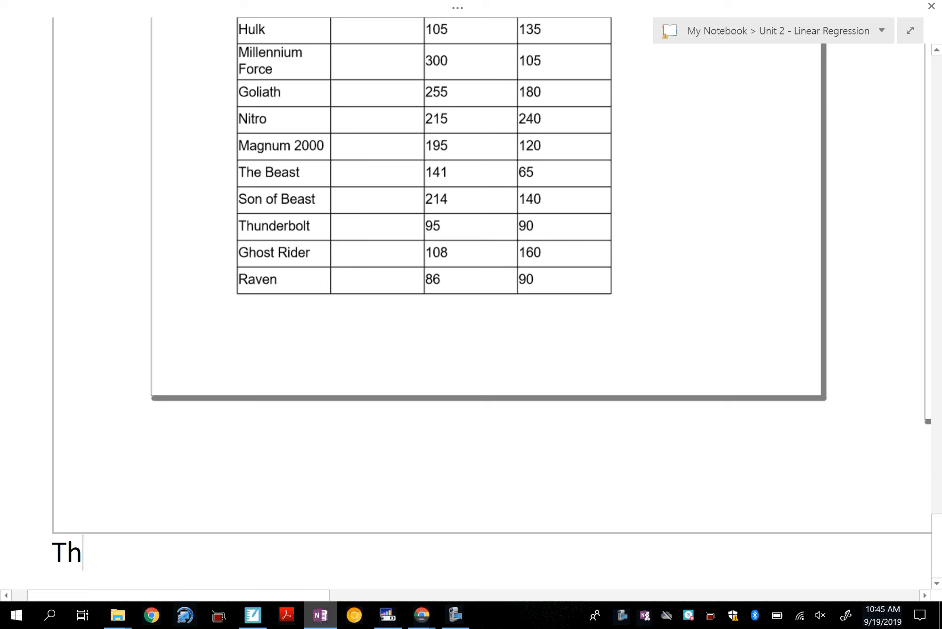
text(ere is)
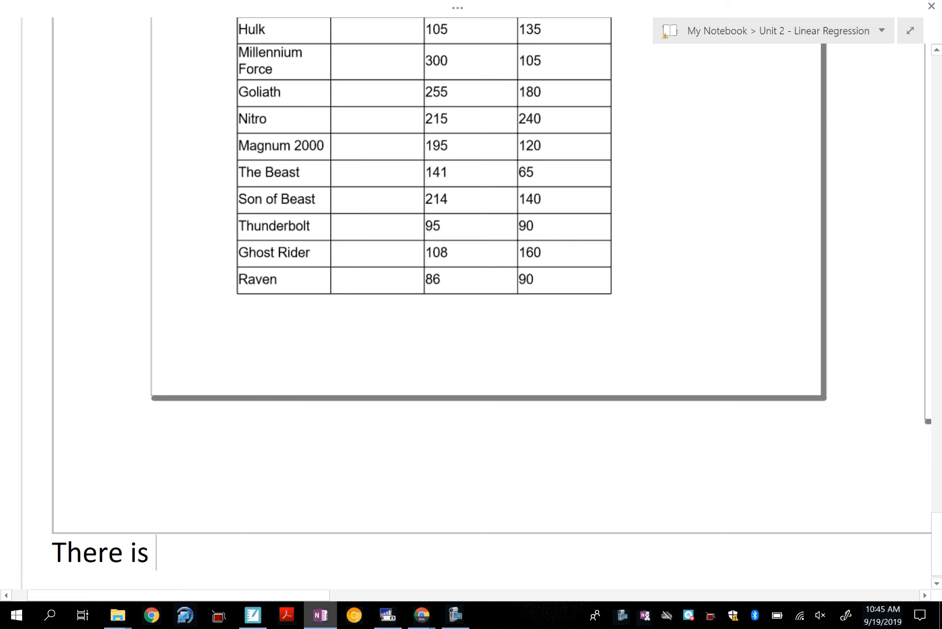
scroll(936, 545, down, 4)
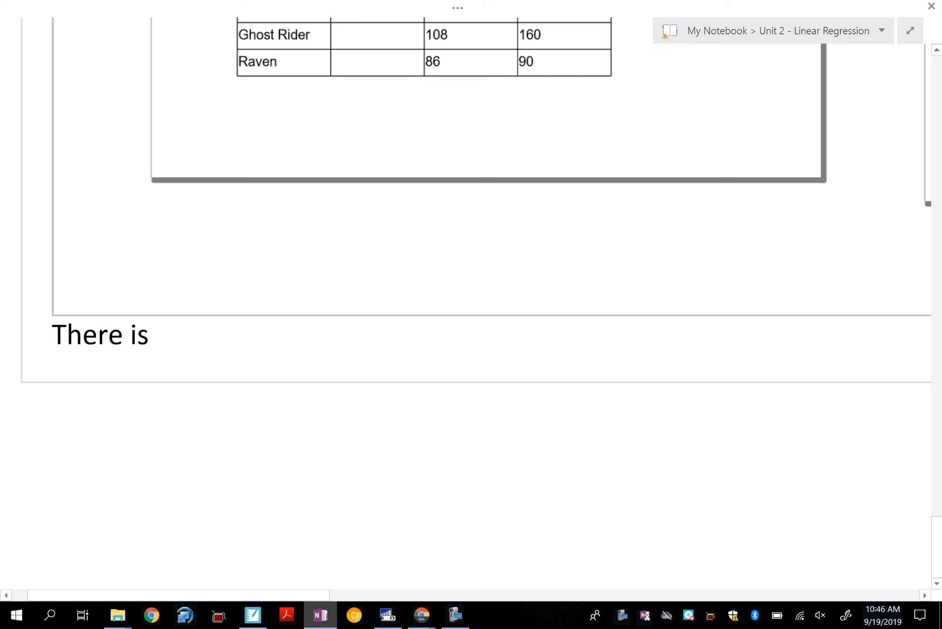
text(a pos)
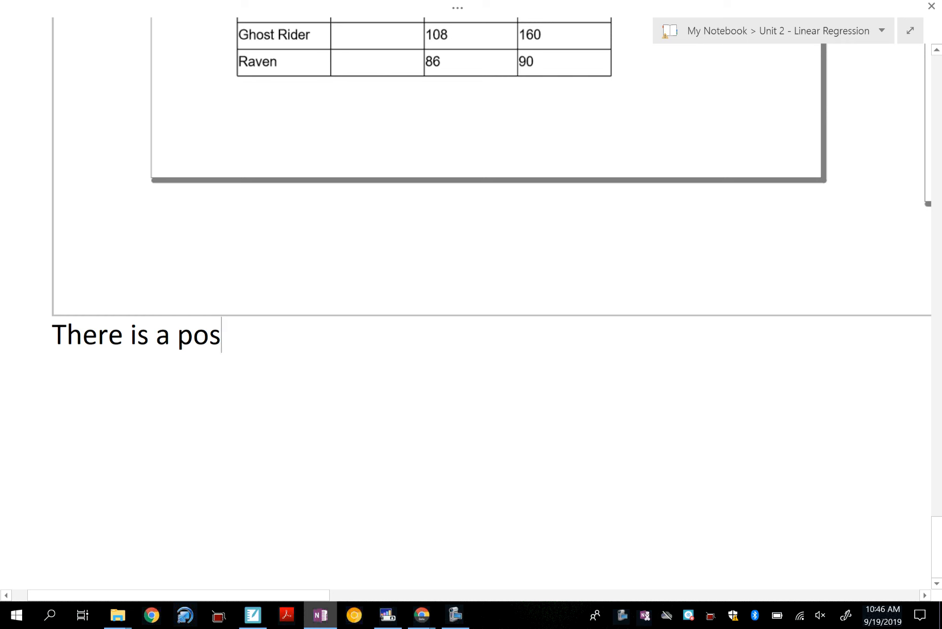
text(itive,)
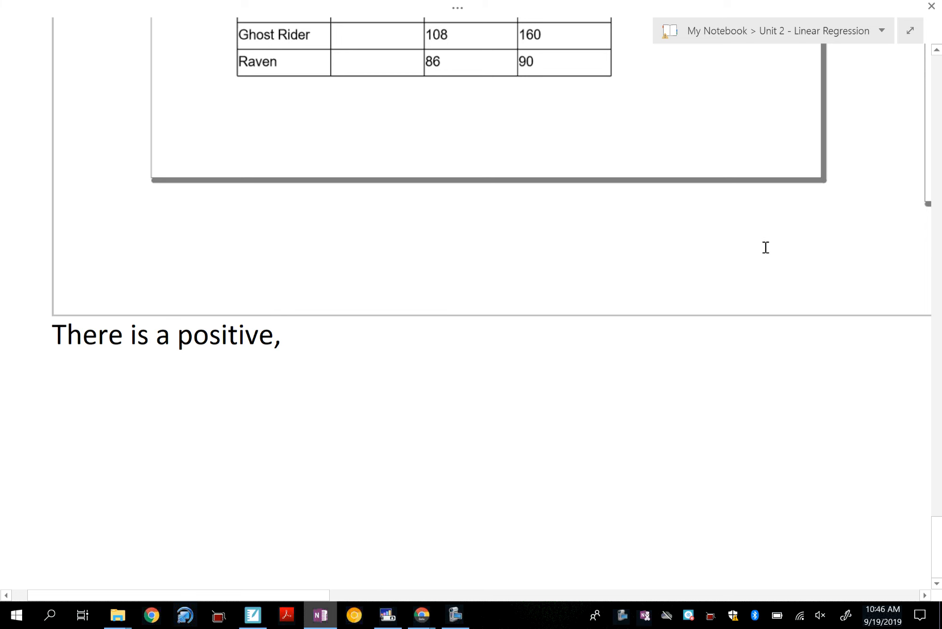
Step: Recheck the scatter plot in Desmos and continue the OneNote sentence with "linear,"
click(421, 615)
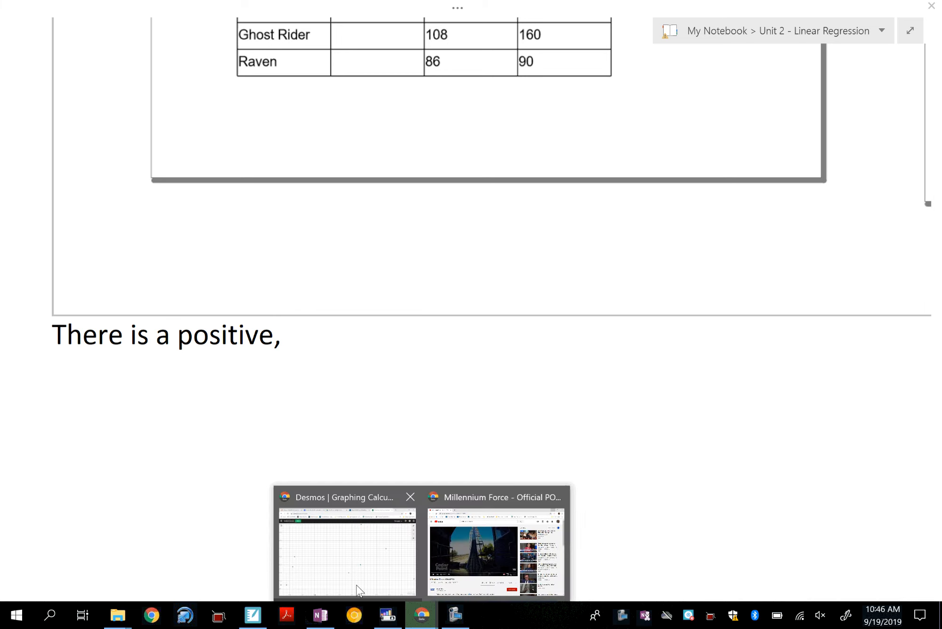
click(358, 590)
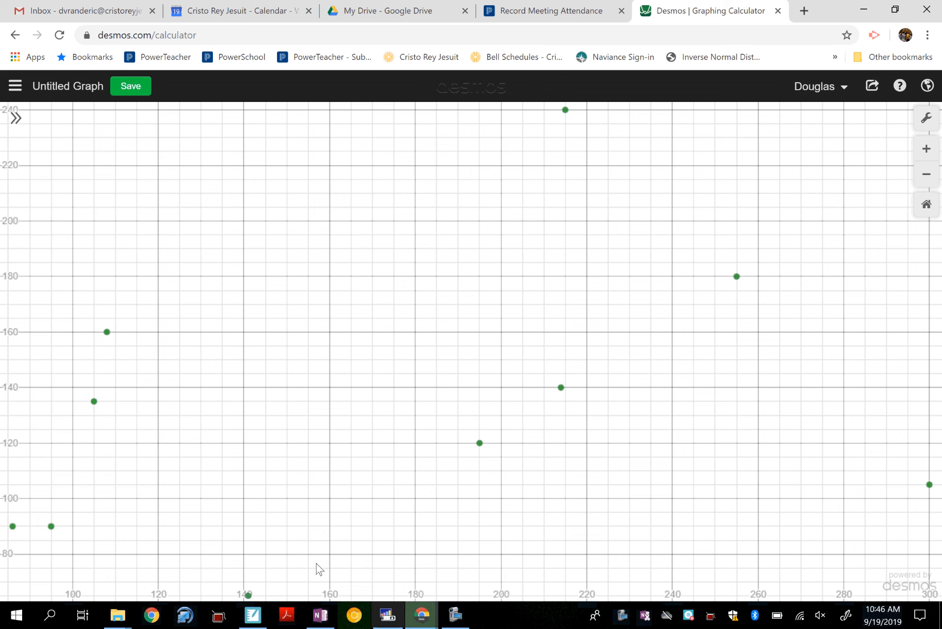
mouse_move(421, 614)
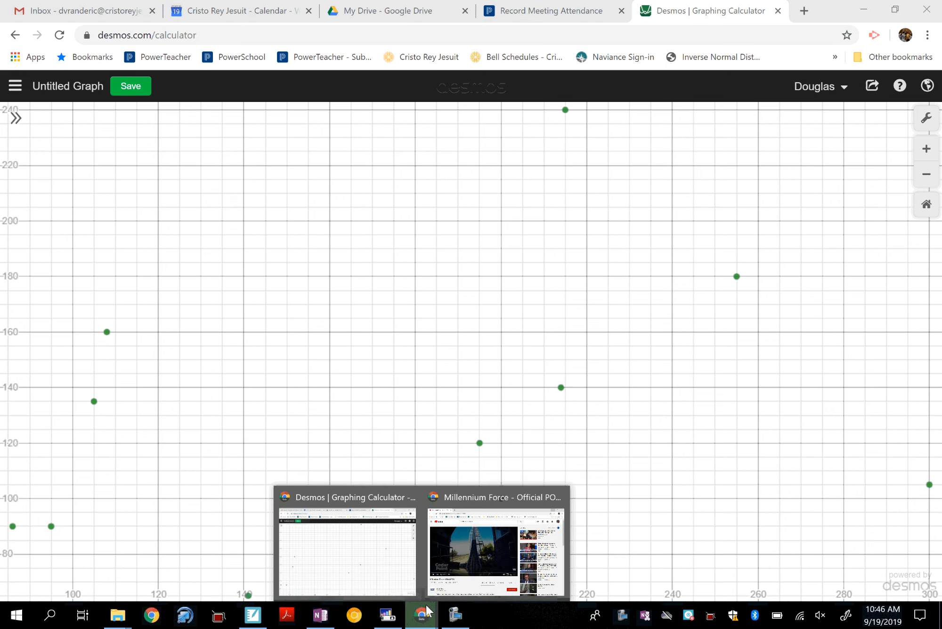
click(370, 557)
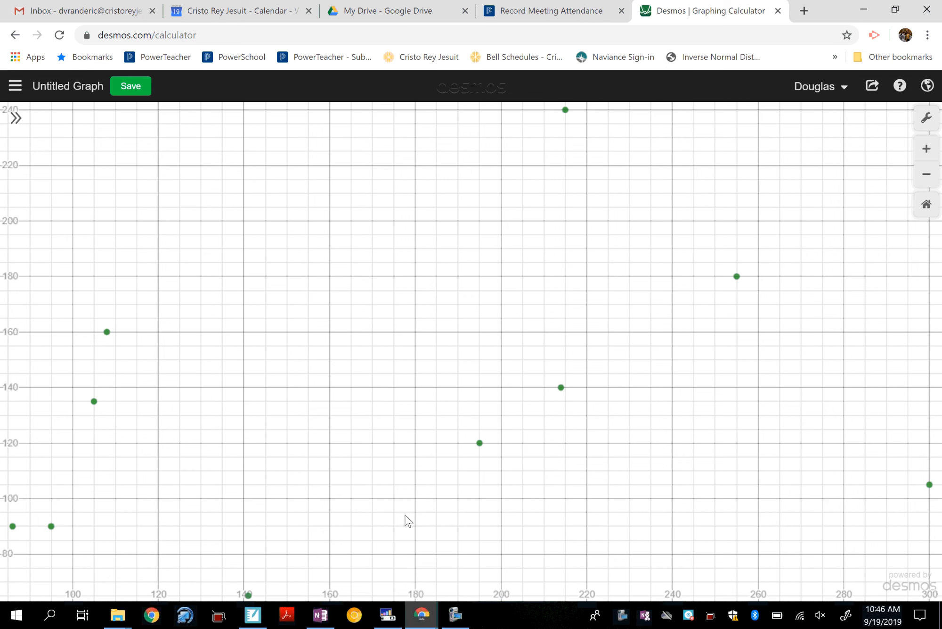
click(323, 613)
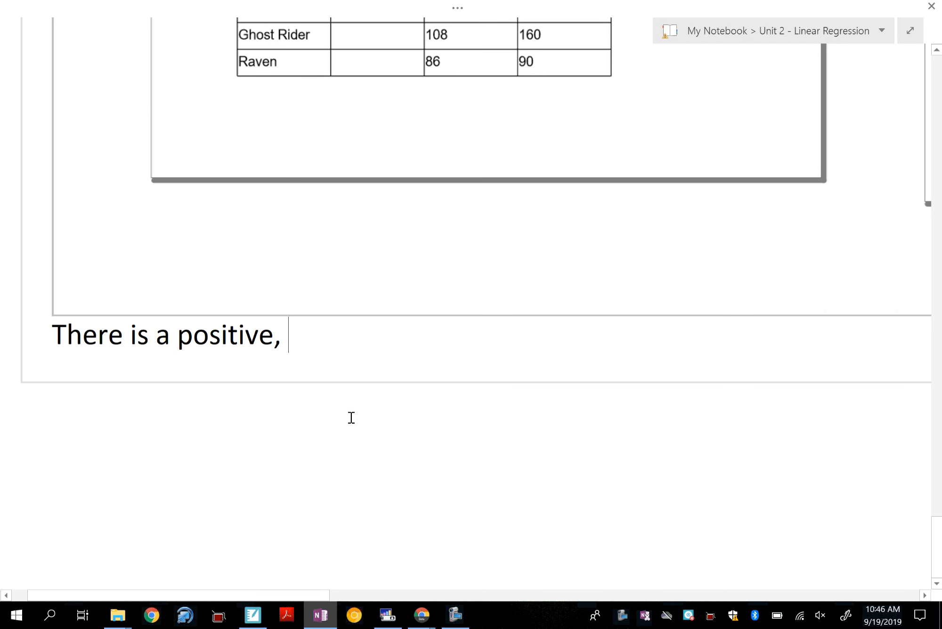
text(linear,)
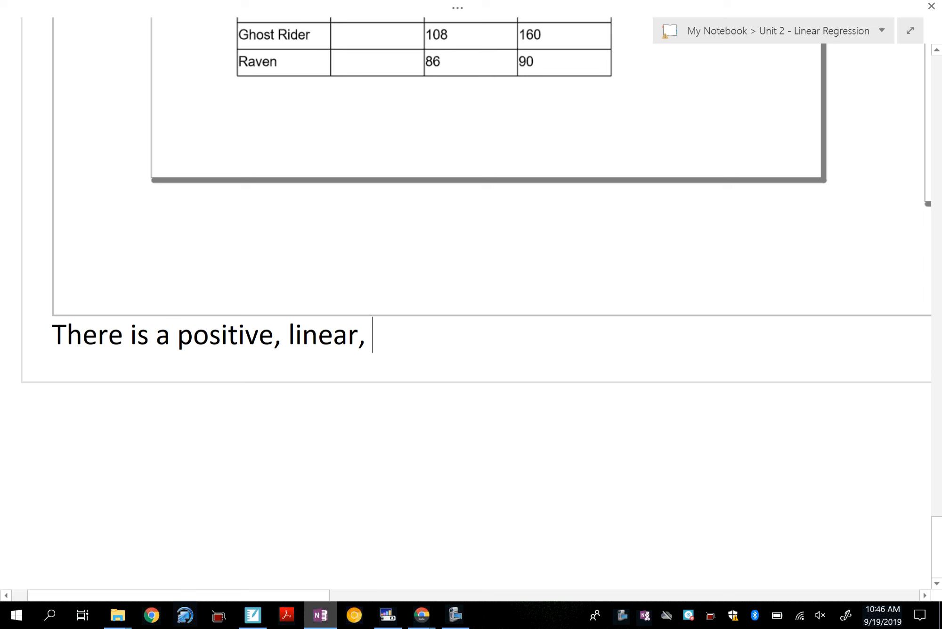
text( weak )
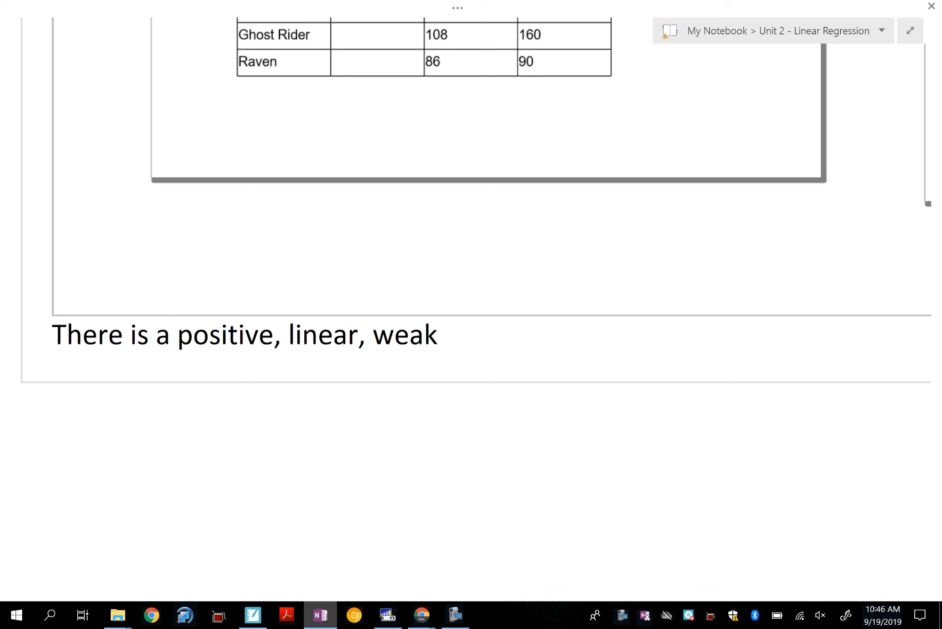
text(association )
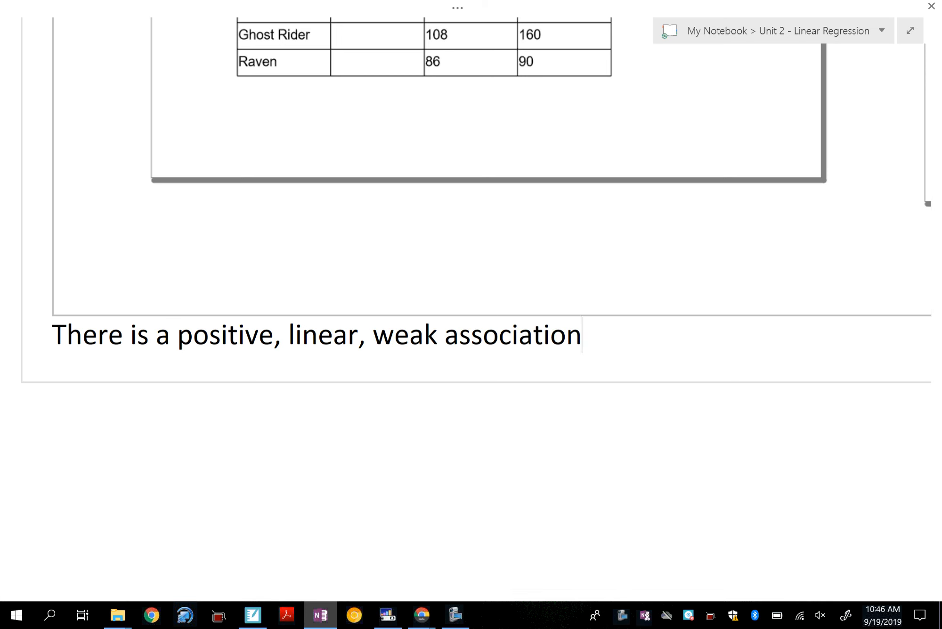
text(between)
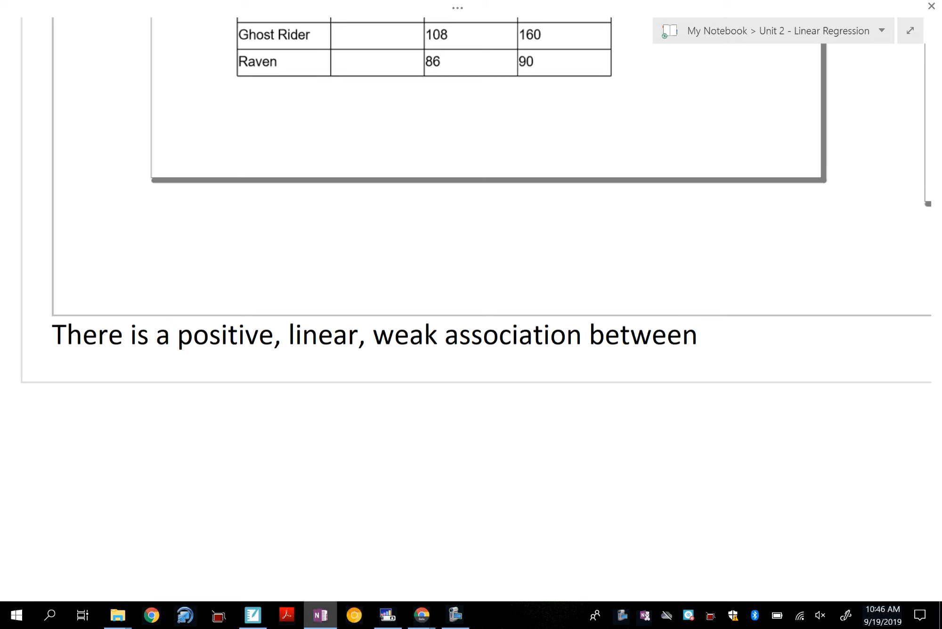
text( the height of the first drop)
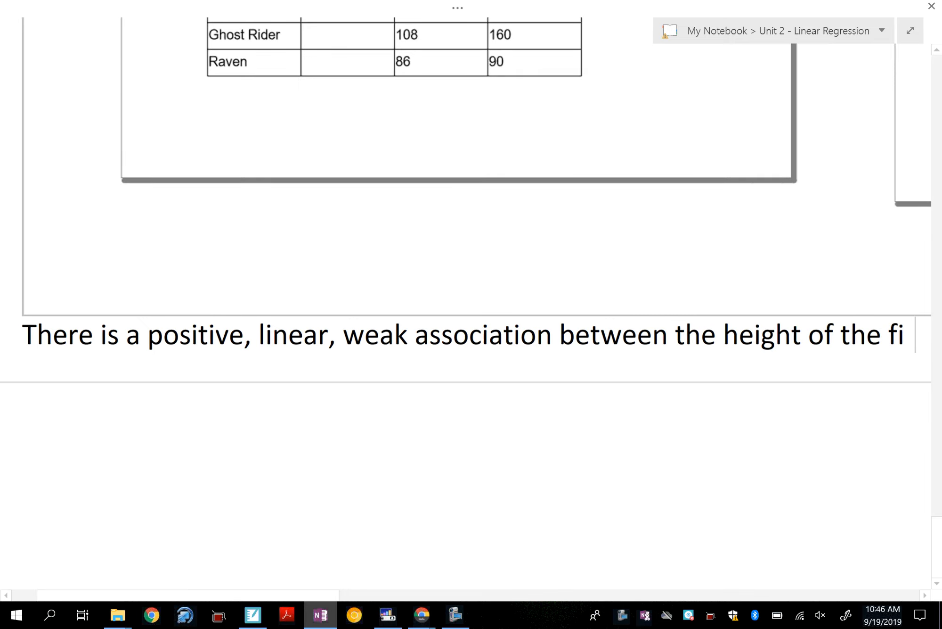
Step: Continue the sentence below the table with "weak association between the height of the" and break to a second line
key(BackSpace)
key(BackSpace)
key(BackSpace)
key(BackSpace)
key(BackSpace)
key(BackSpace)
key(BackSpace)
key(BackSpace)
key(BackSpace)
key(BackSpace)
key(BackSpace)
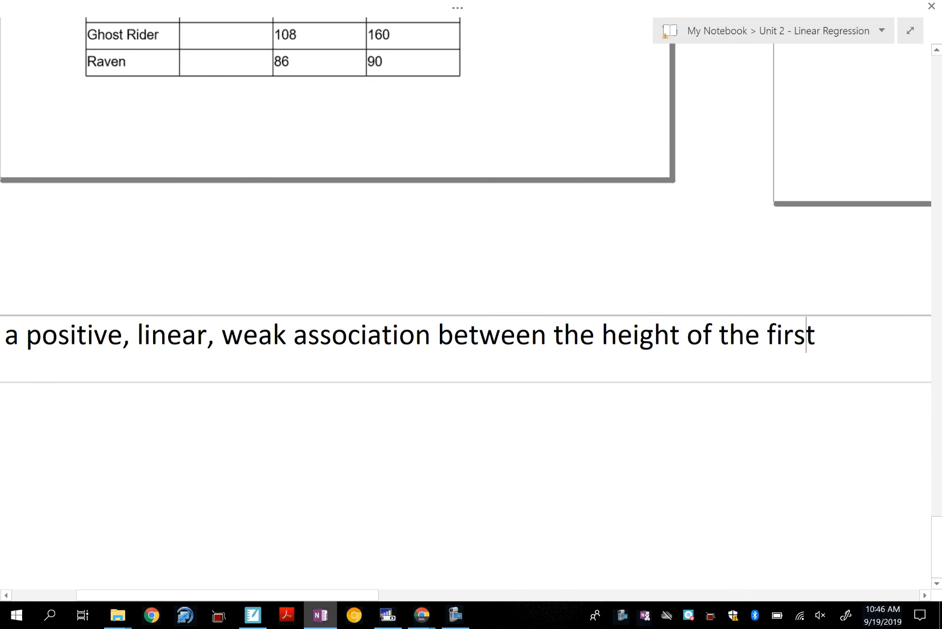
key(Return)
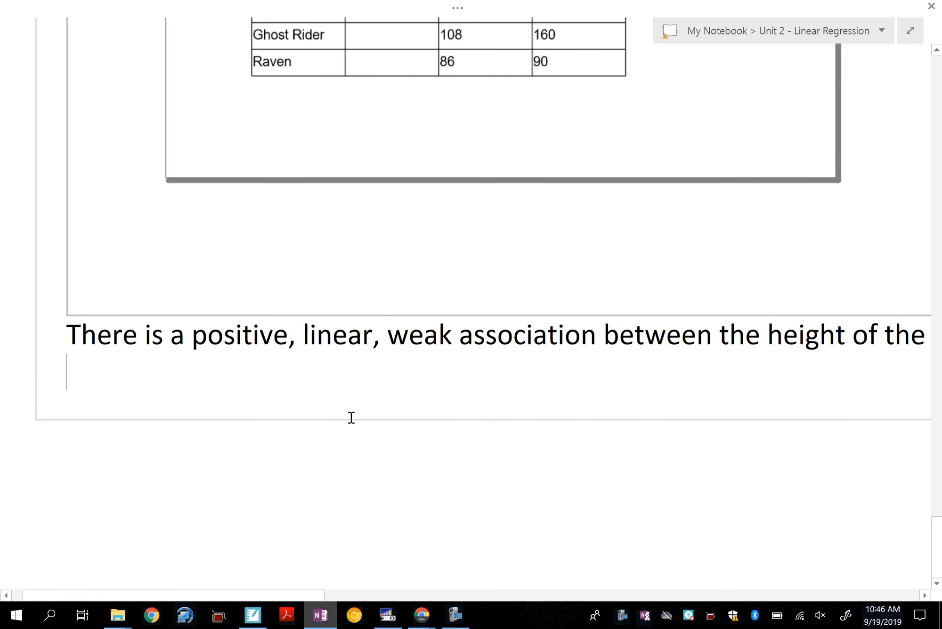
Step: Begin the second line with "first" and undo its automatic capitalization so the word stays lowercase
text(dr)
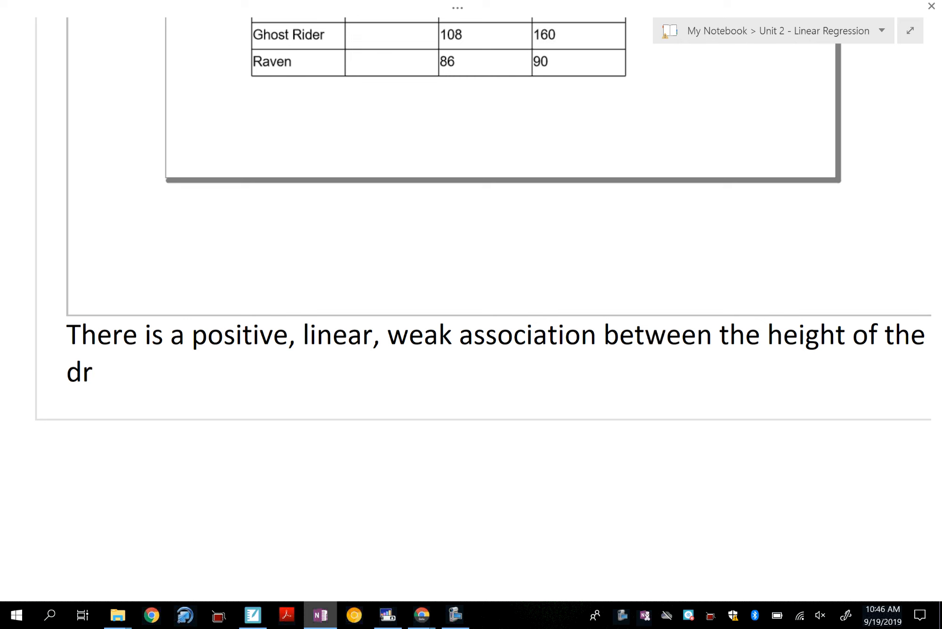
key(BackSpace)
key(BackSpace)
text(first drop)
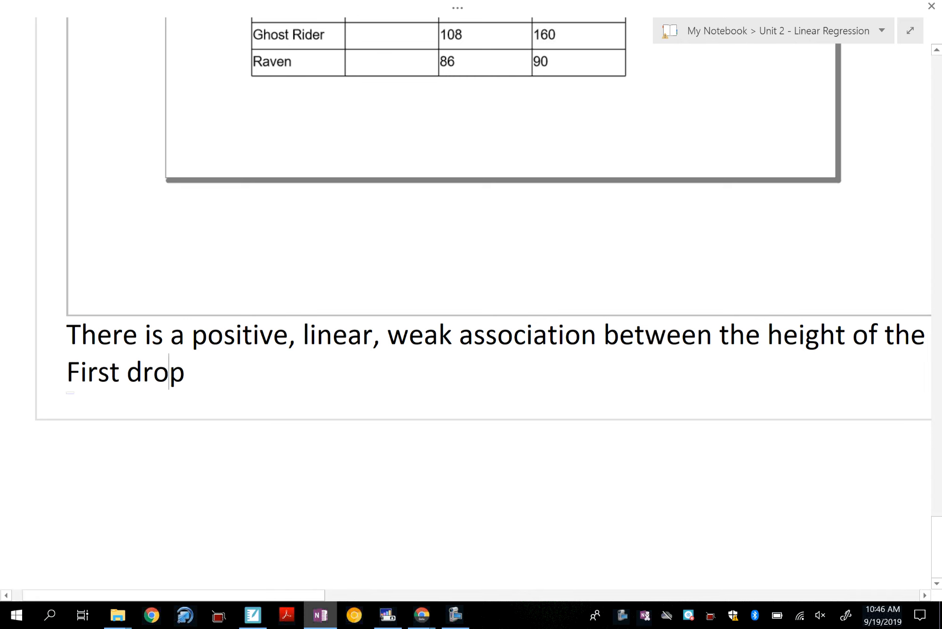
key(BackSpace)
key(BackSpace)
key(BackSpace)
key(BackSpace)
key(BackSpace)
key(BackSpace)
key(BackSpace)
key(BackSpace)
key(BackSpace)
key(BackSpace)
key(BackSpace)
text(firs)
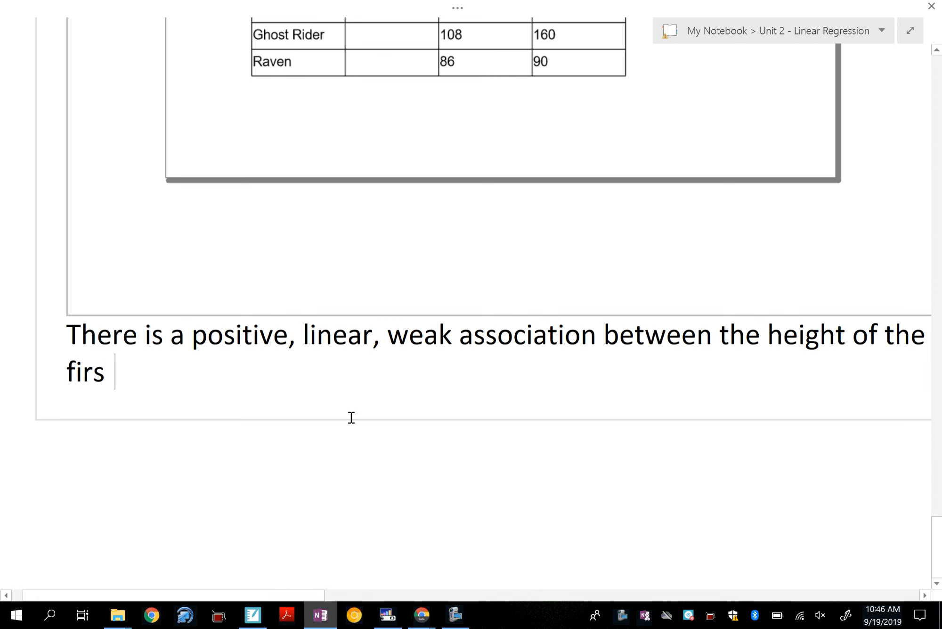
key(BackSpace)
text(t)
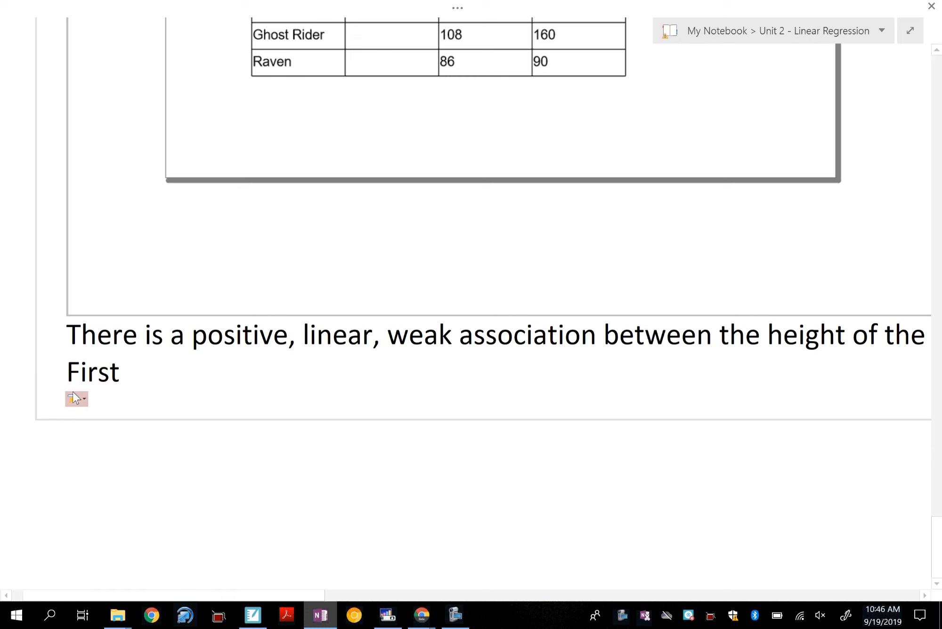
click(76, 398)
click(80, 414)
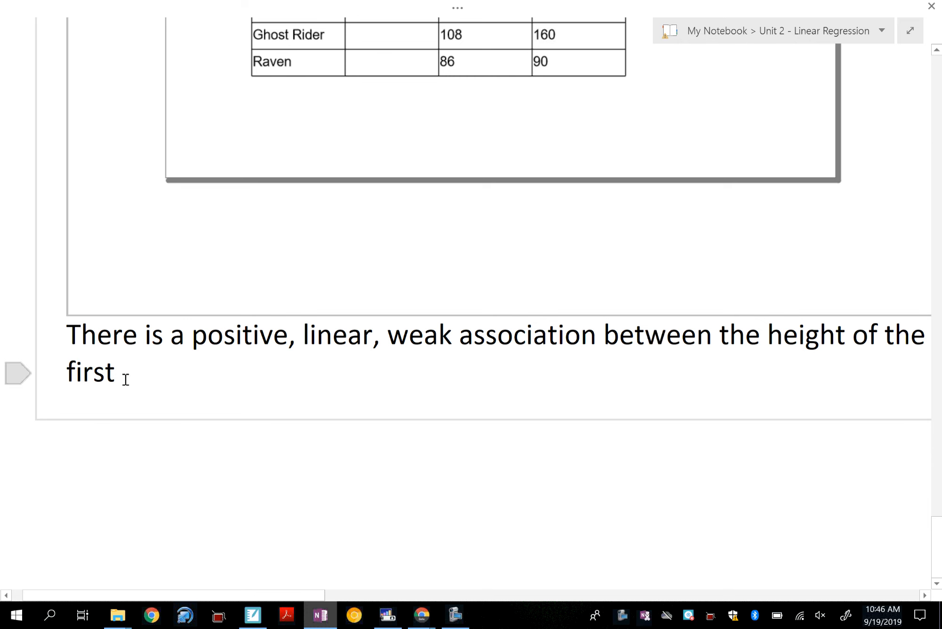
Step: Complete the association sentence with "drop and the duration of the ride." and leave the text
text(drop   )
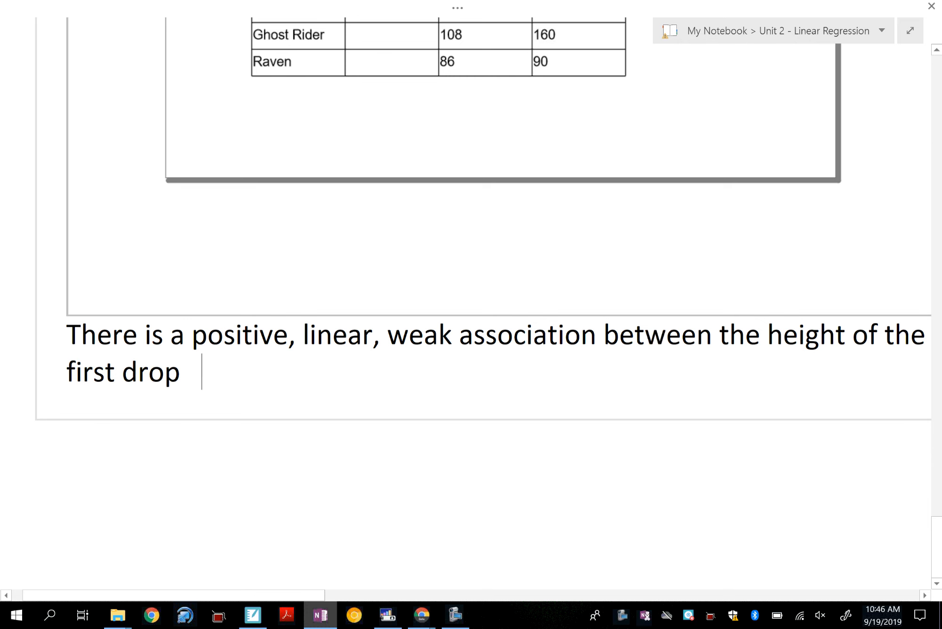
text(and the duratrion)
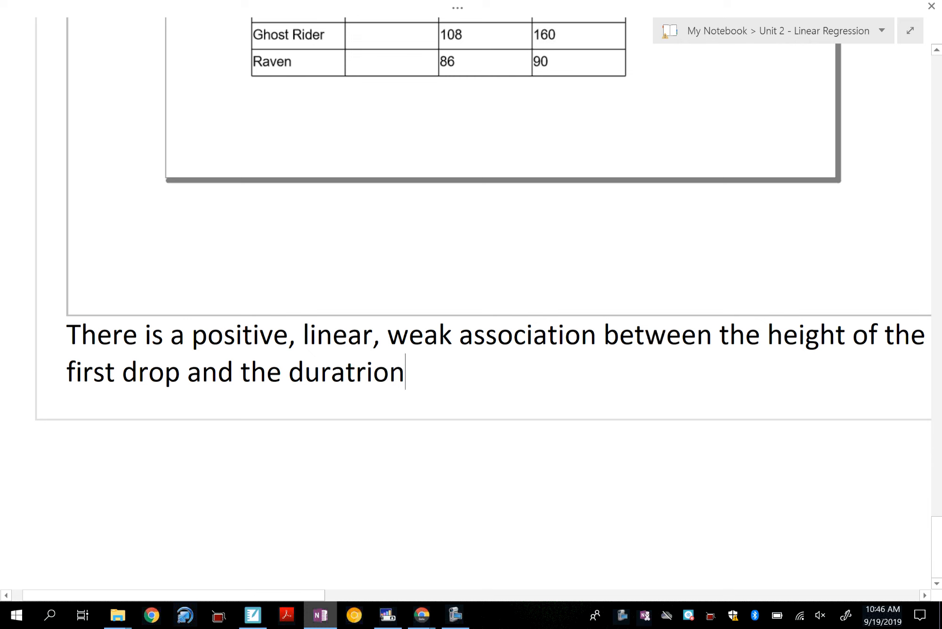
key(BackSpace)
key(BackSpace)
key(BackSpace)
key(BackSpace)
text(ion of the ri)
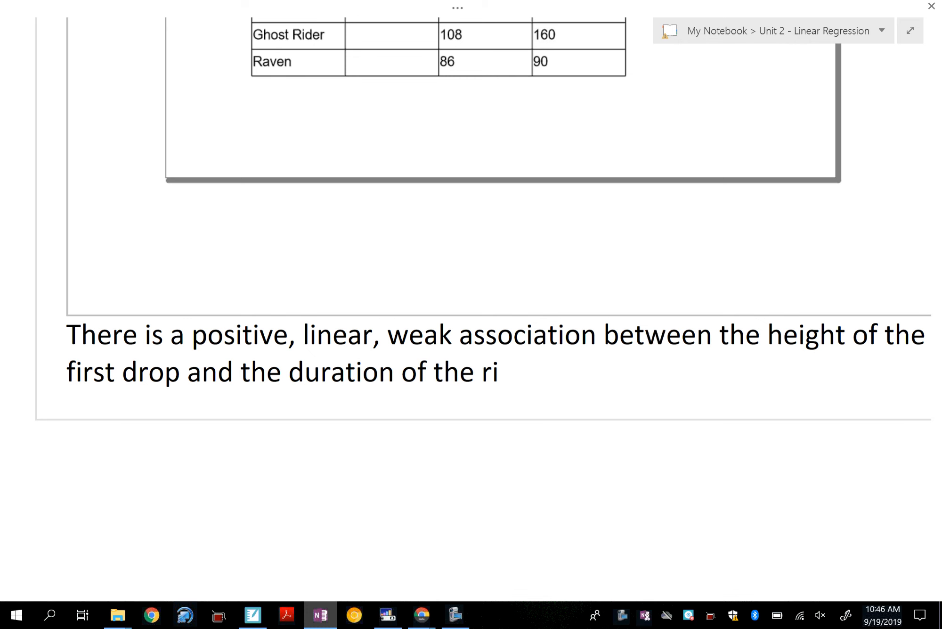
text(de.)
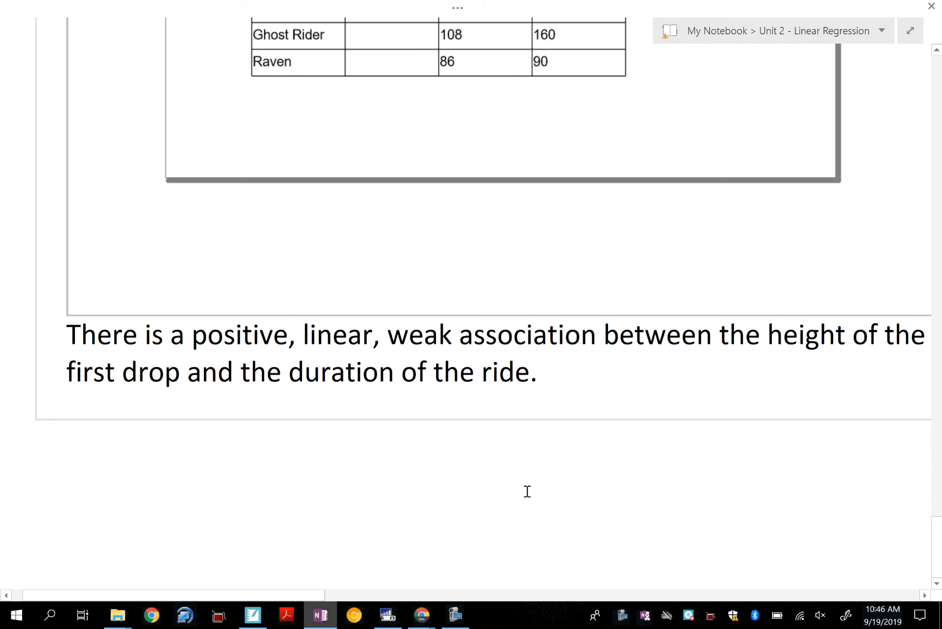
click(527, 491)
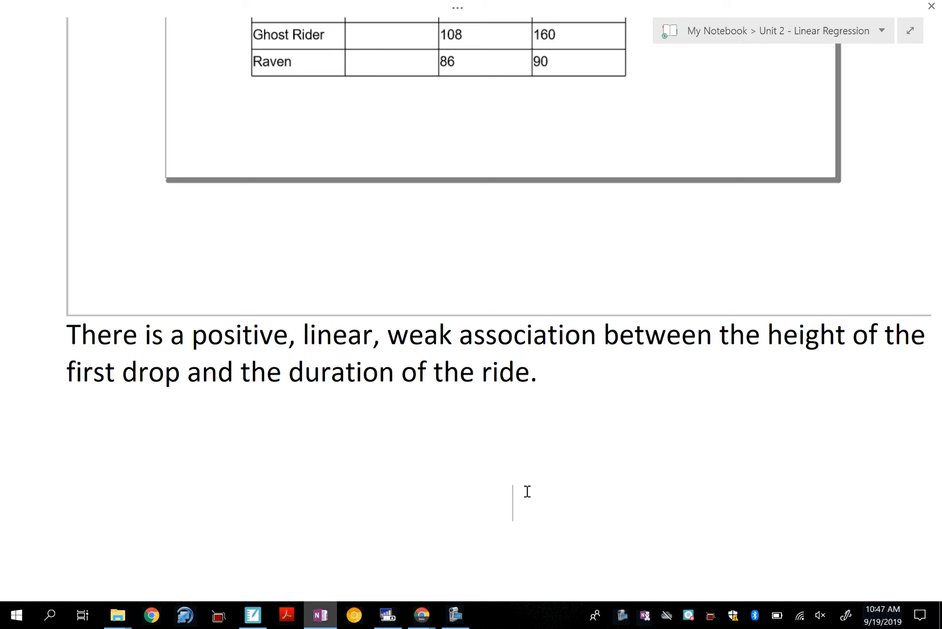
Step: Switch to the Desmos graph, show the expression list and enter y₁ in a new expression below the table
click(421, 614)
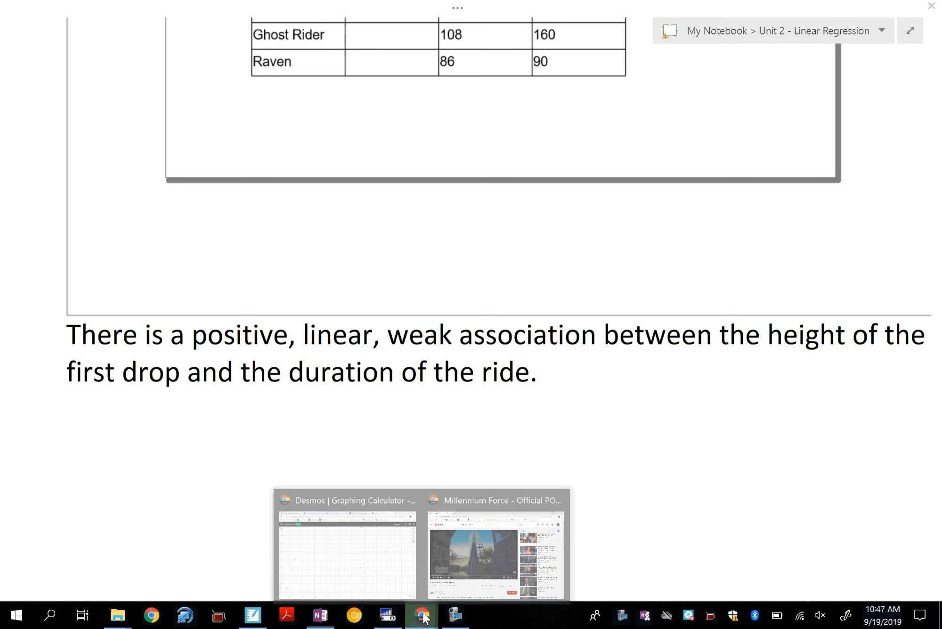
click(376, 556)
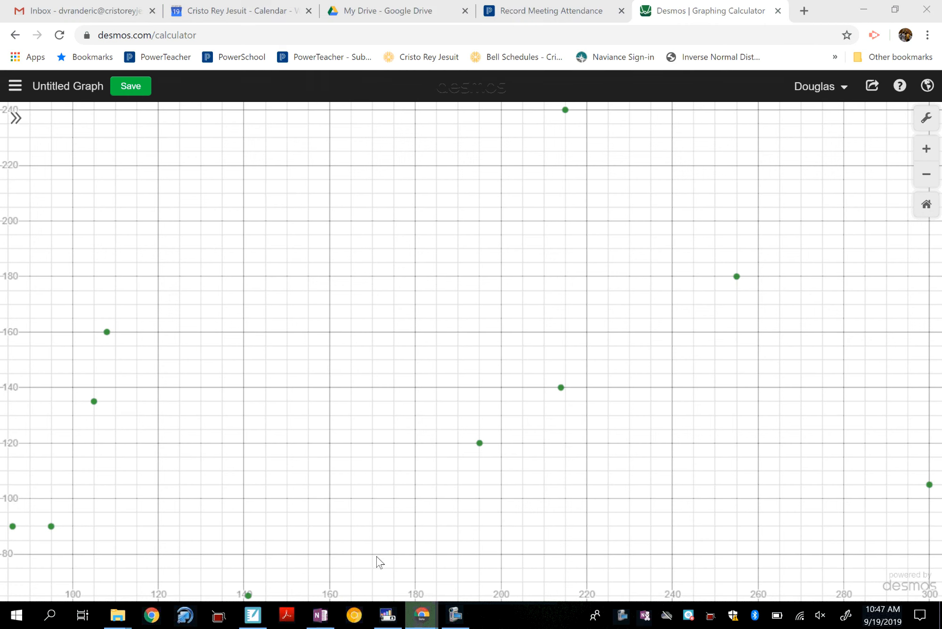
click(16, 118)
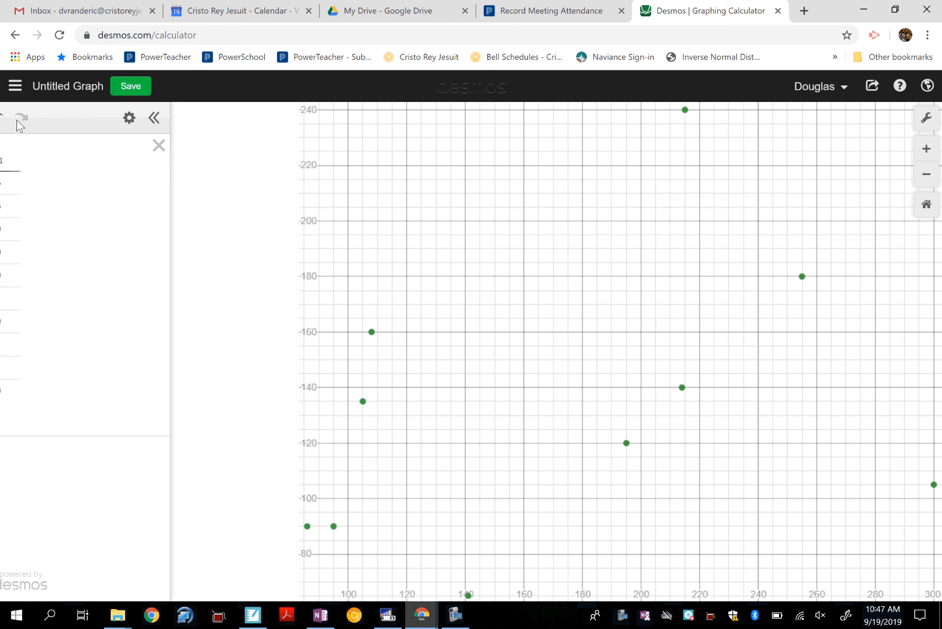
click(78, 463)
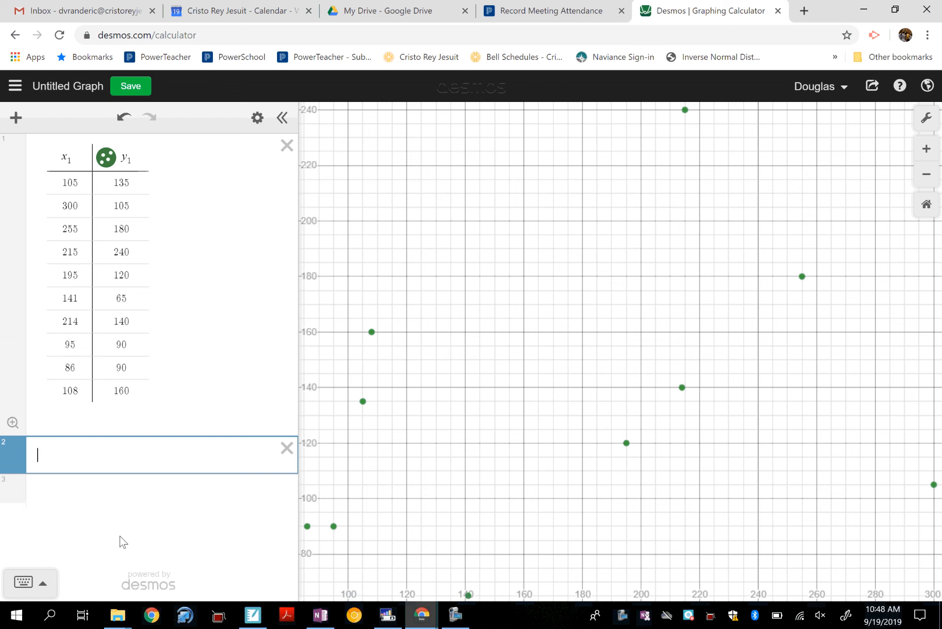
text(y)
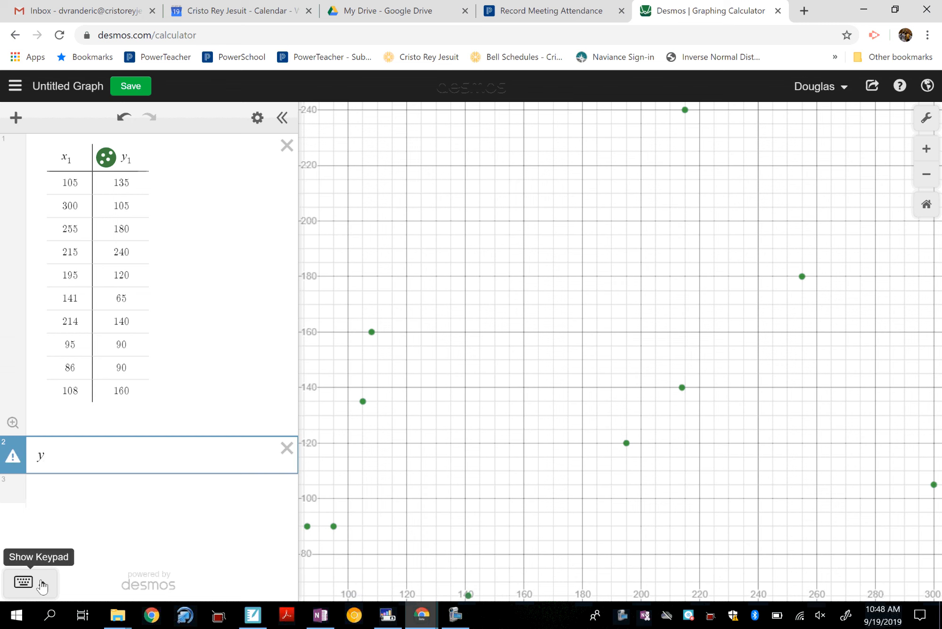
click(41, 584)
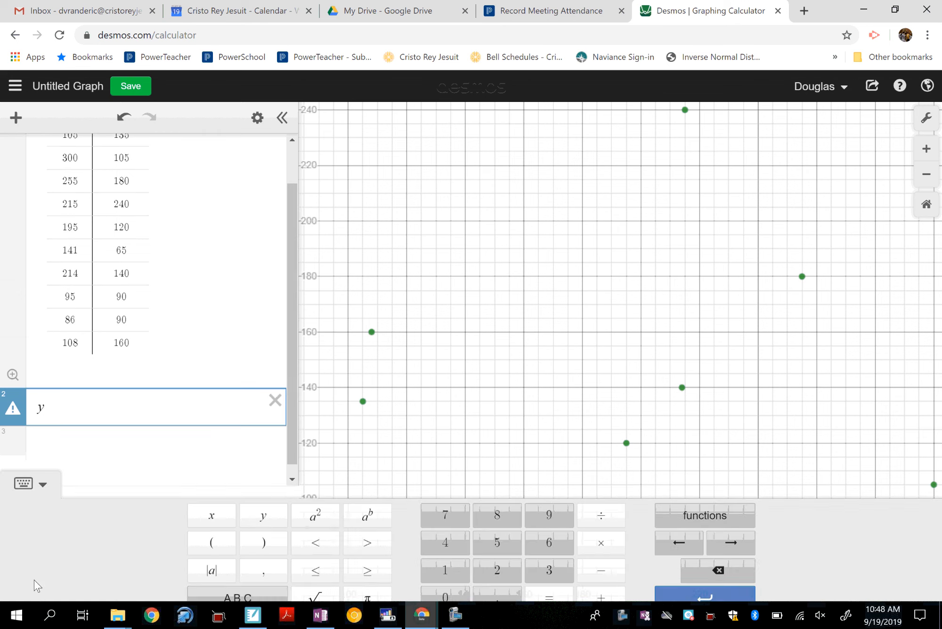
click(265, 589)
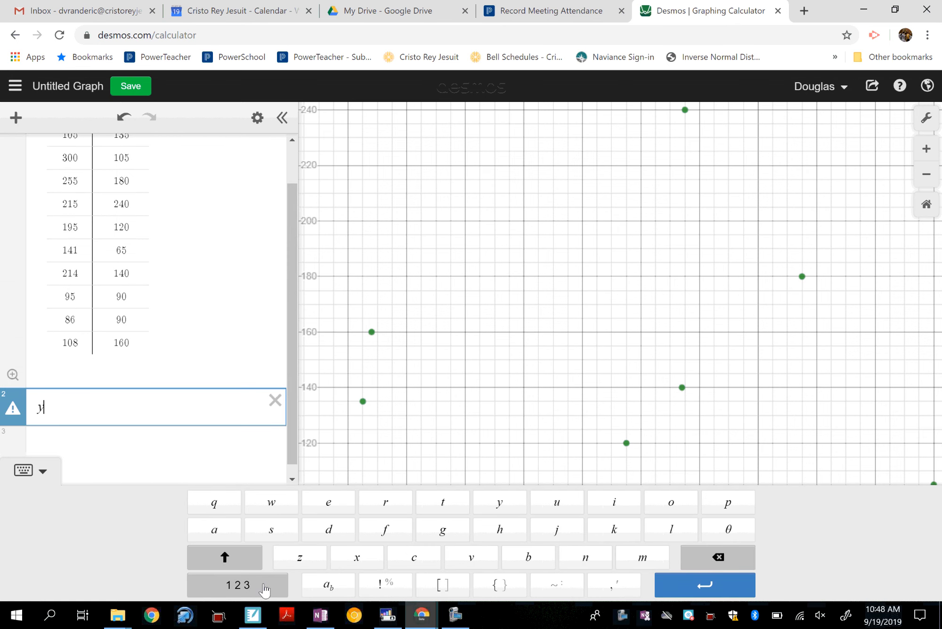
click(336, 589)
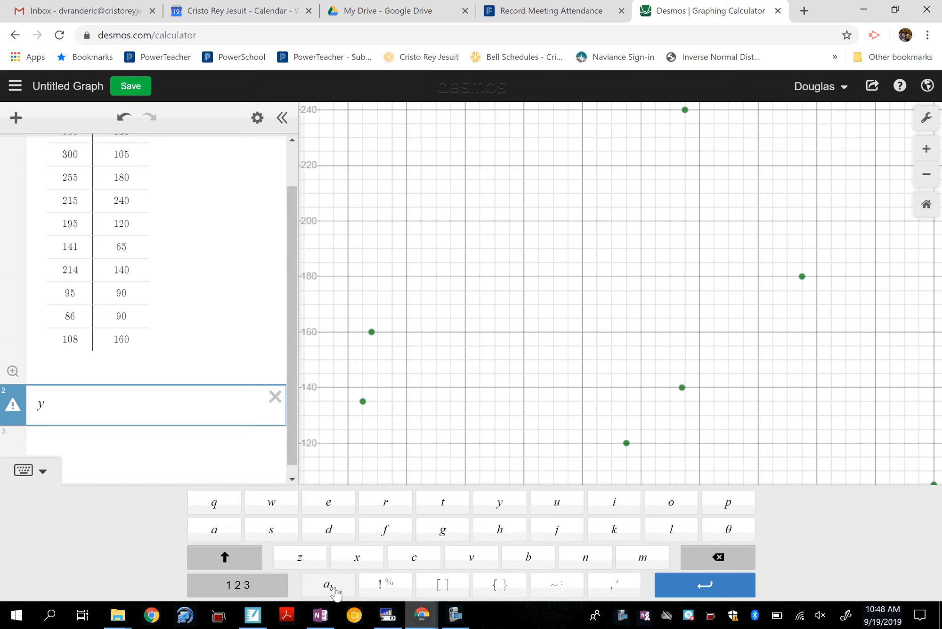
text(1)
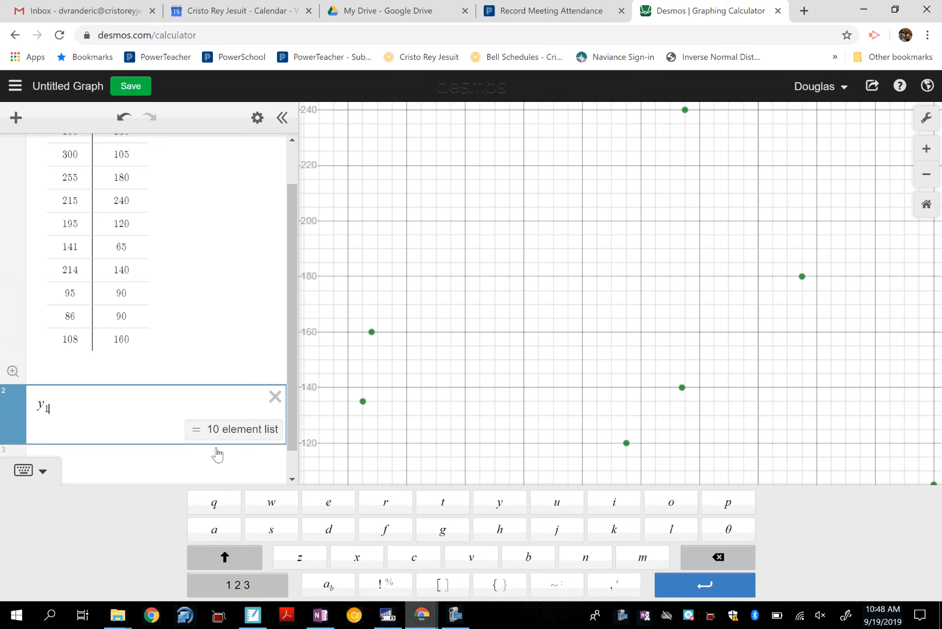
Step: Delete the subscript of y₁ and enter the subscript 1 again
key(BackSpace)
text(1)
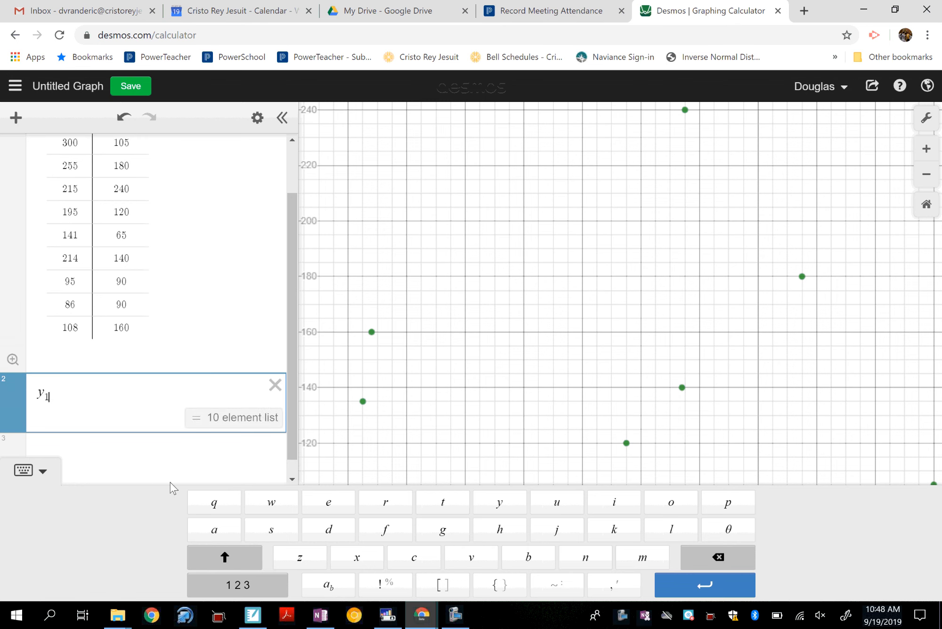
key(BackSpace)
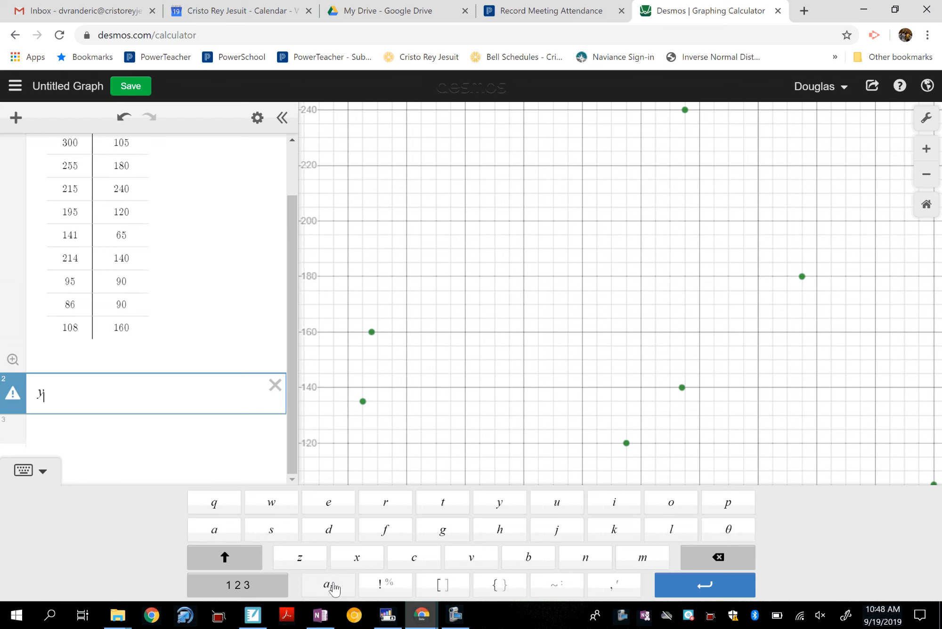
click(330, 584)
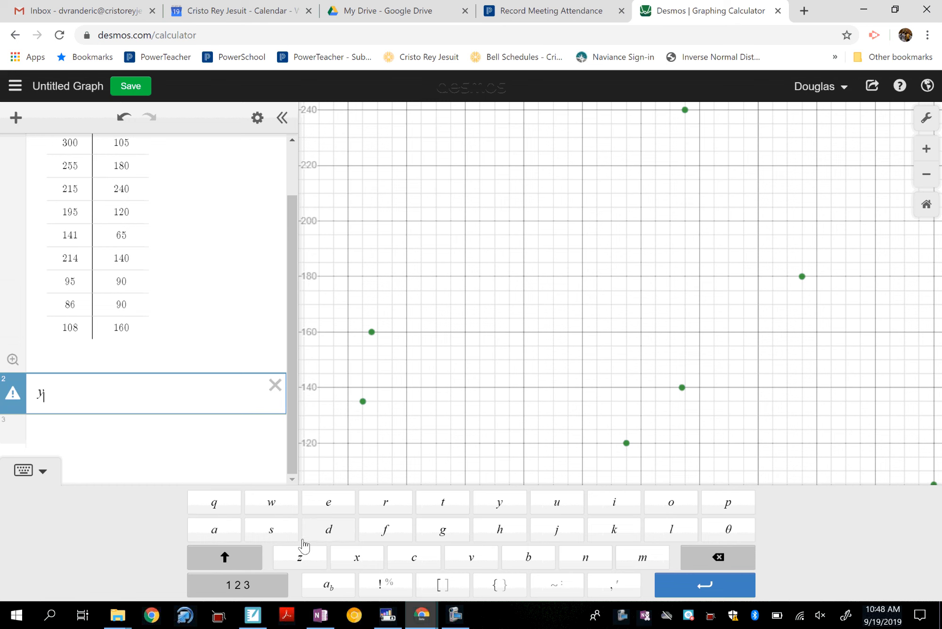
text(1)
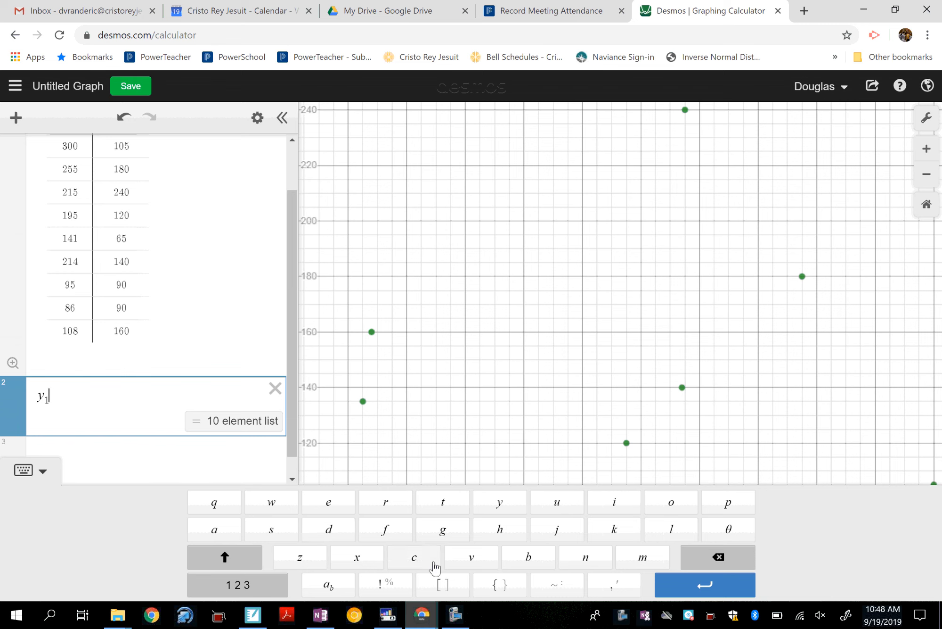
Step: Extend the expression into the linear regression y₁ ~ mx₁ + b
click(559, 592)
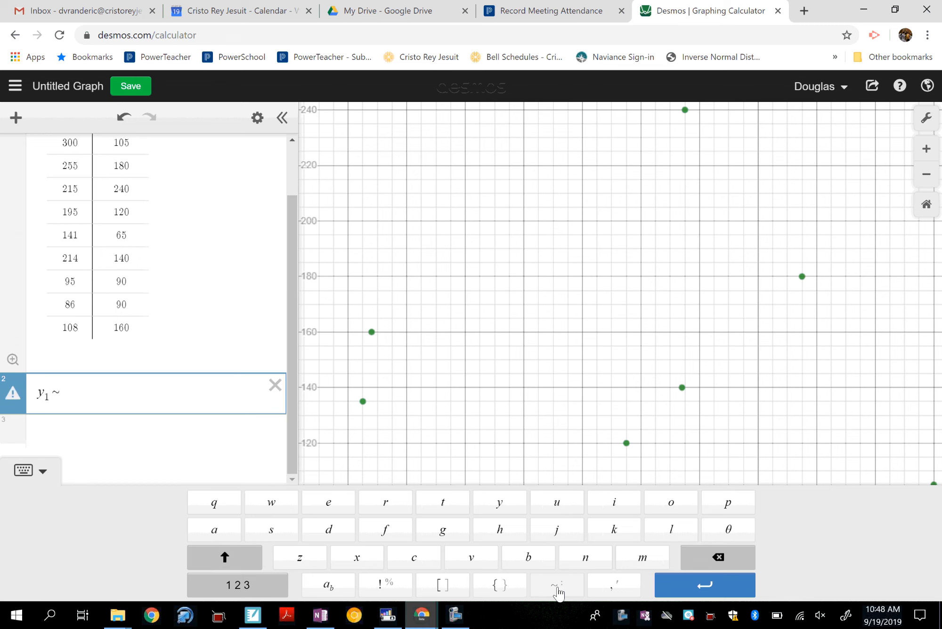
click(637, 558)
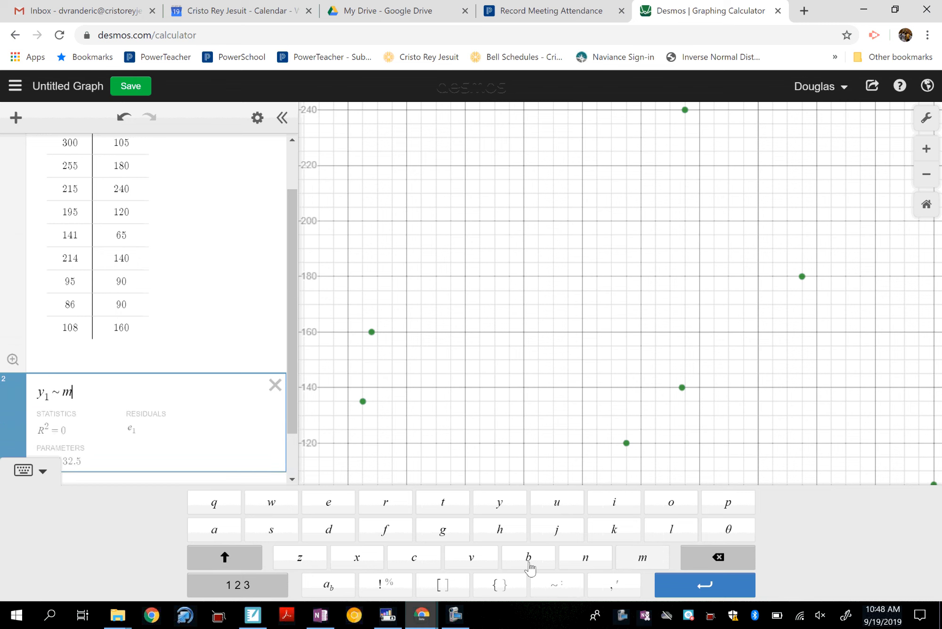
click(360, 559)
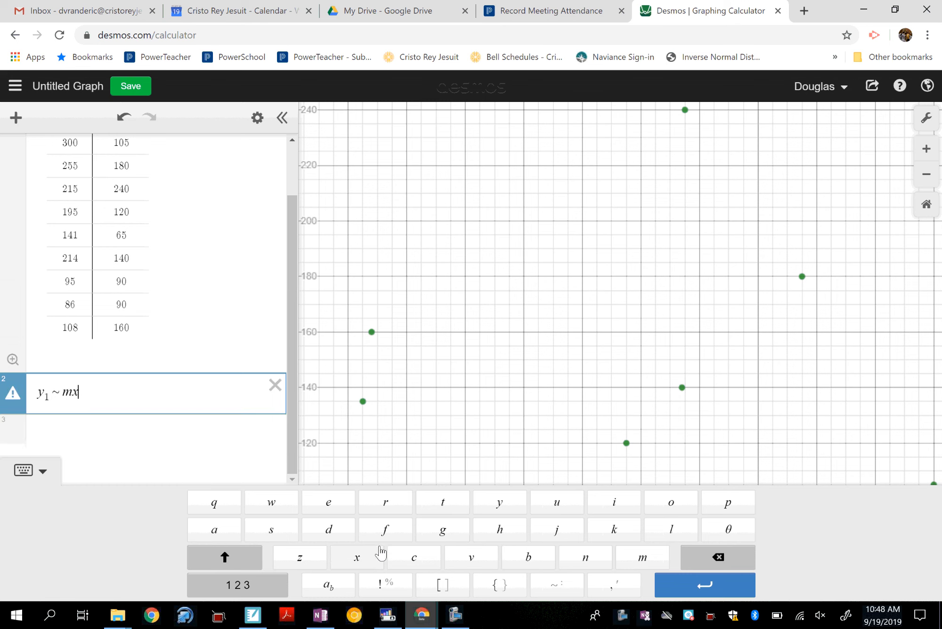
text(1 )
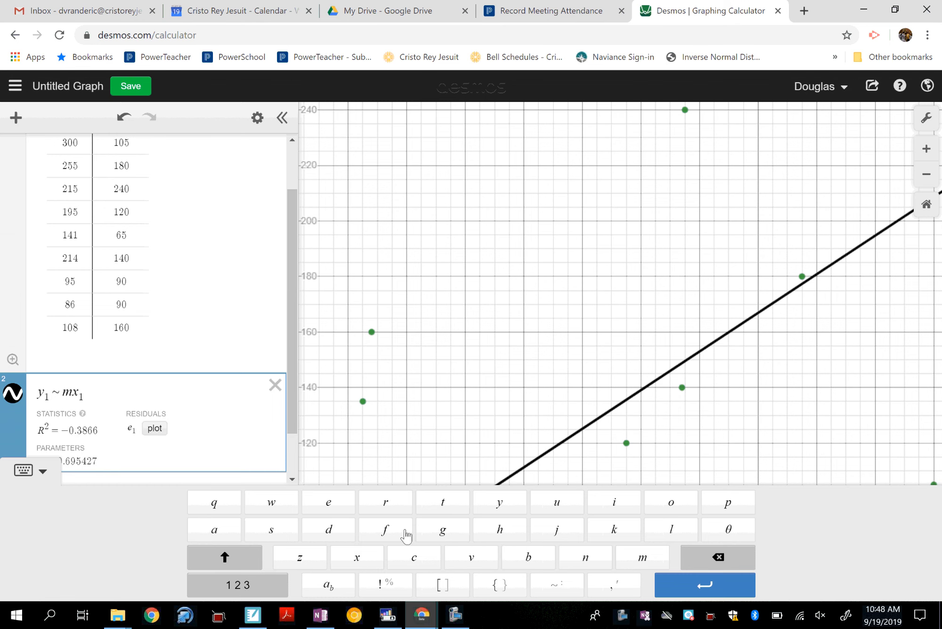
text(+ b)
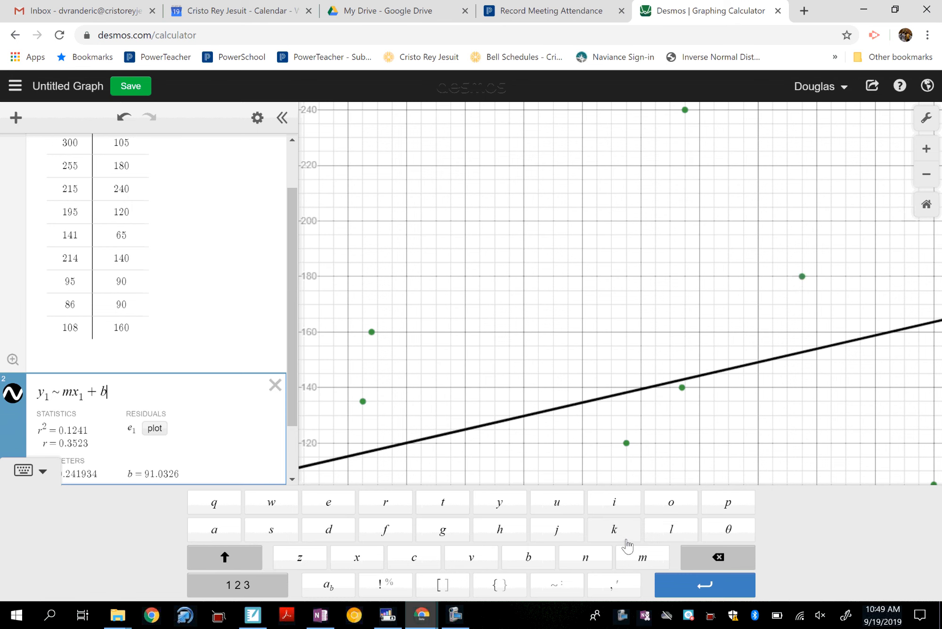
Step: Hide the keypad, examine the regression line on the full-width graph, and bring the expression list back
click(50, 472)
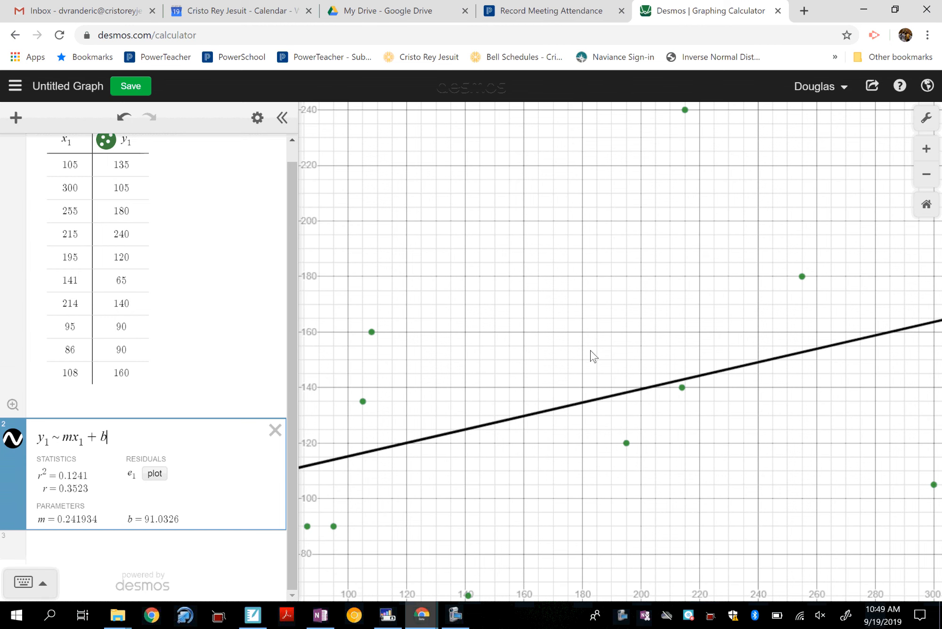
click(282, 118)
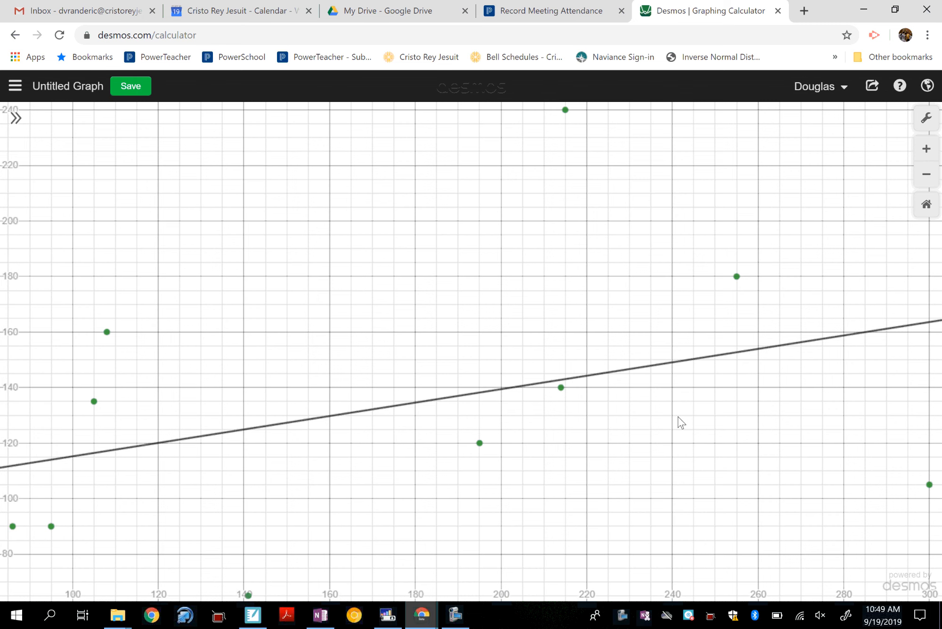
click(16, 118)
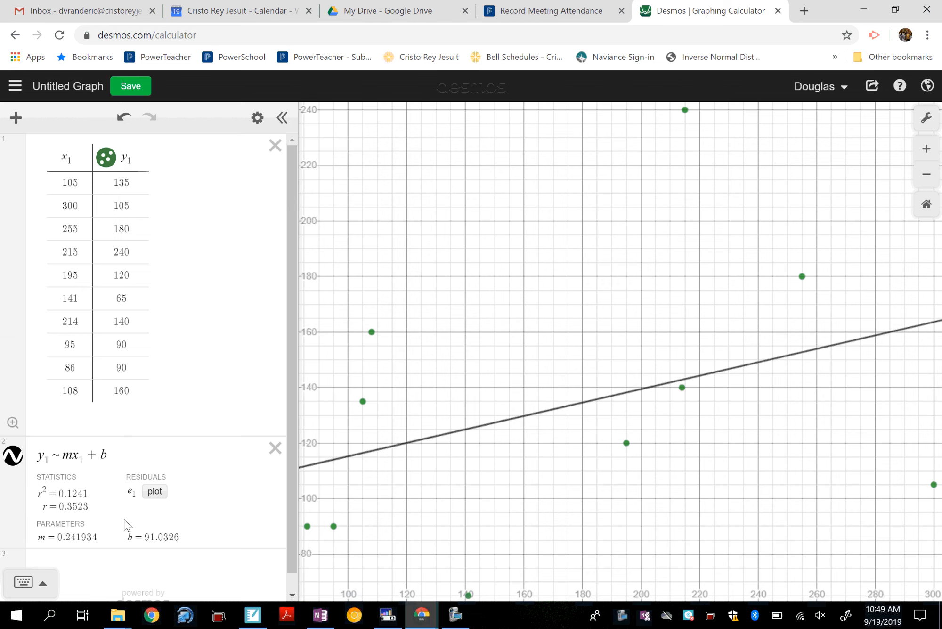
Step: Switch to the OneNote notes and record the regression's correlation coefficient as an "r=" line, leaving one blank line below the association sentence
click(321, 615)
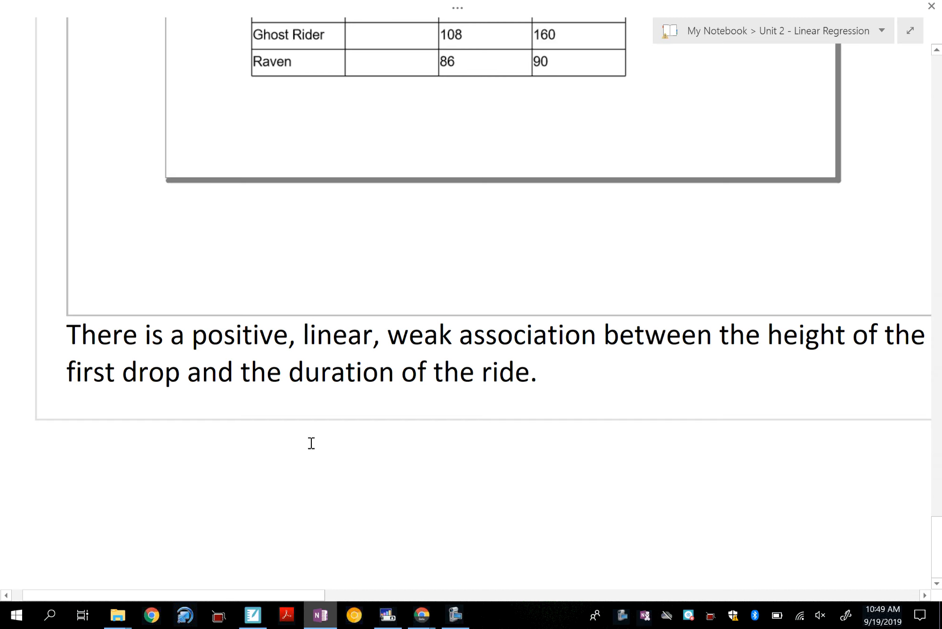
click(581, 370)
key(Return)
key(Return)
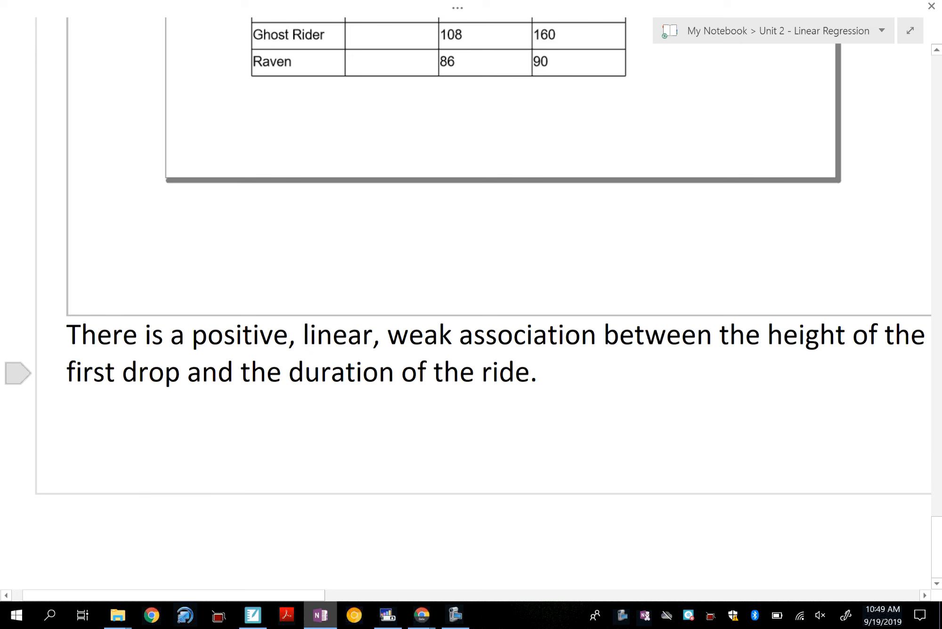
text(r=0.325)
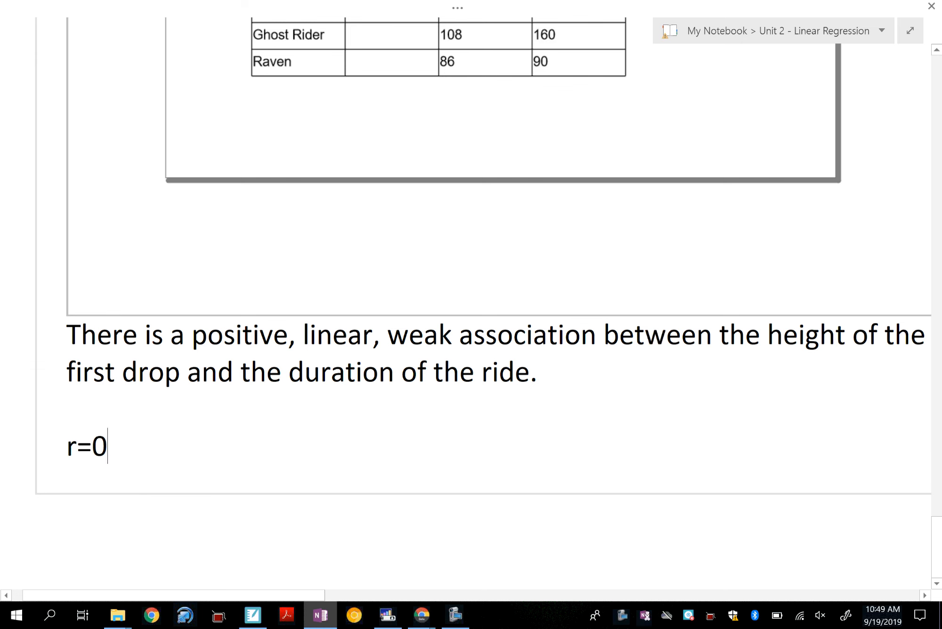